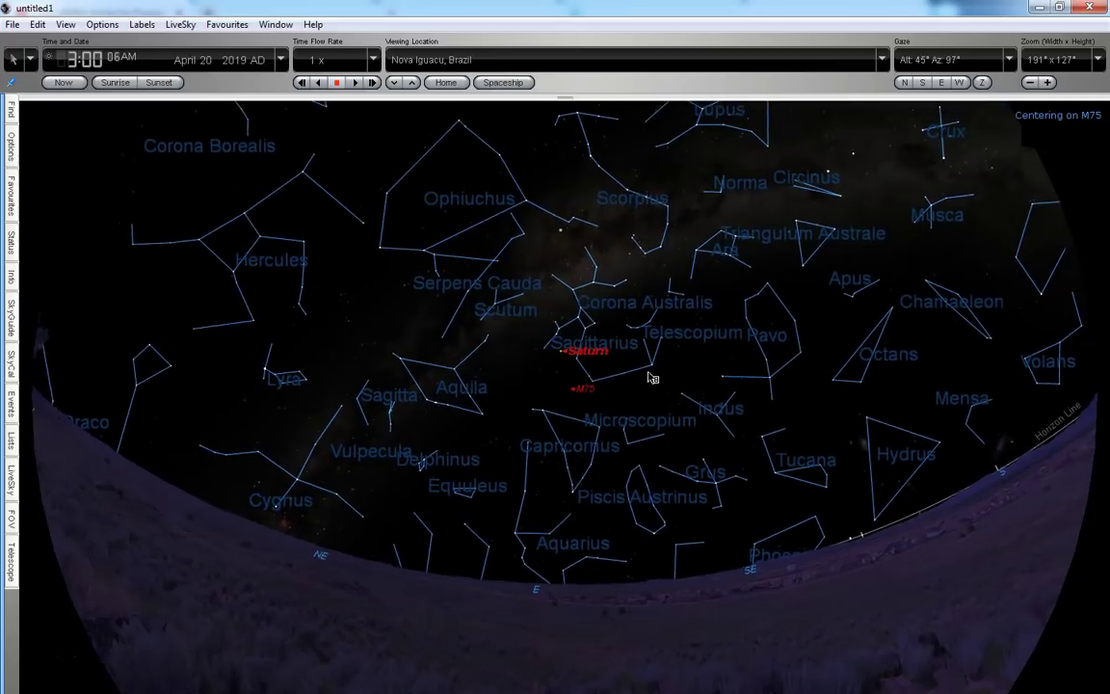
# Examine the sky around M75 closely, down to the small custom object beside it.
pyautogui.click(1046, 83)
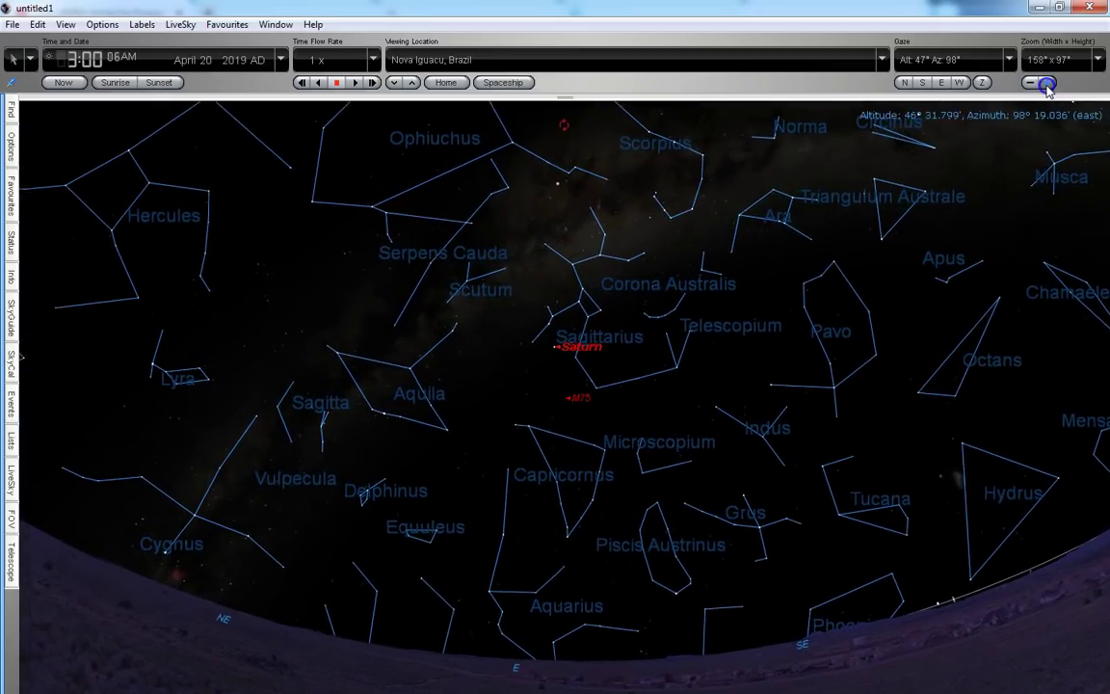
pyautogui.click(1046, 84)
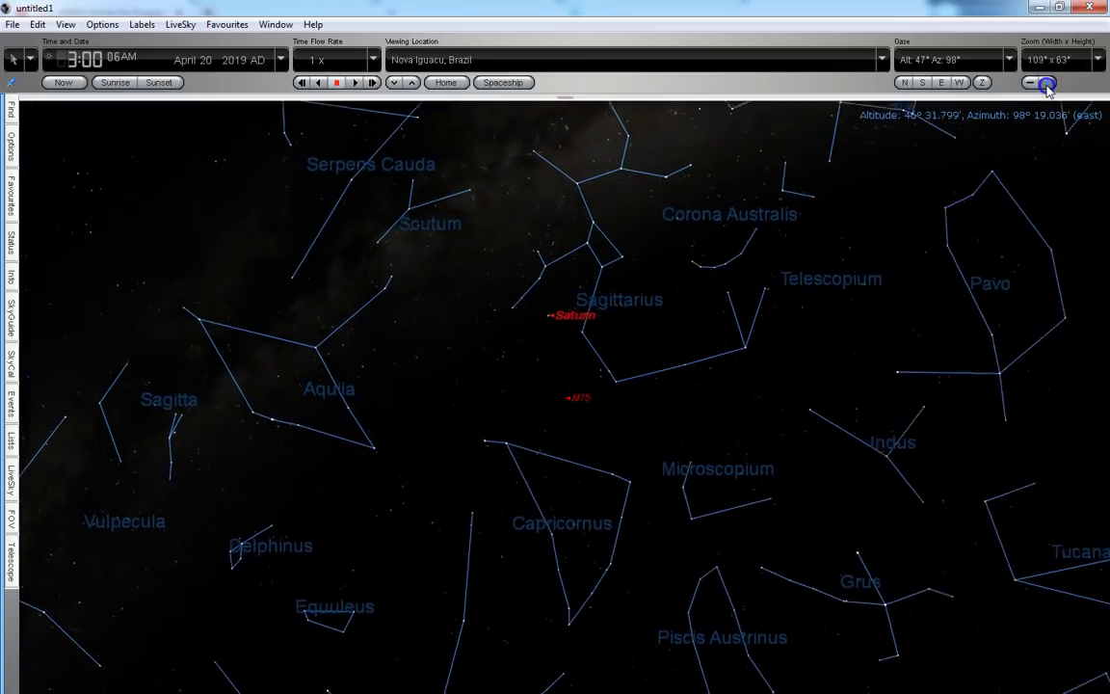
pyautogui.click(1046, 84)
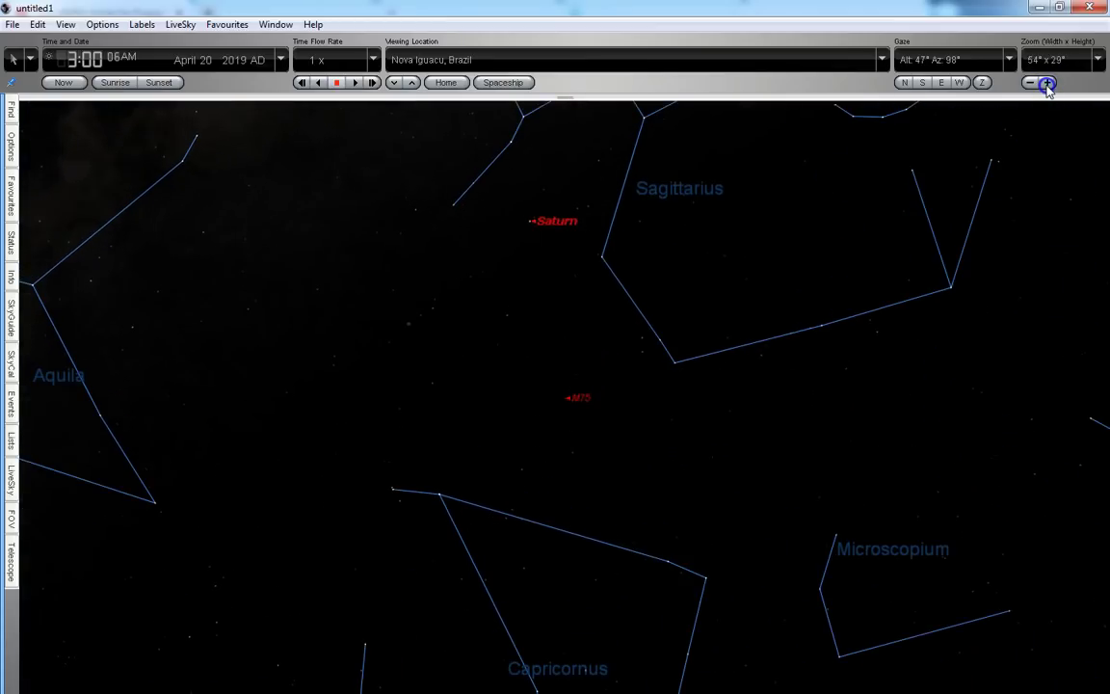
pyautogui.click(1047, 84)
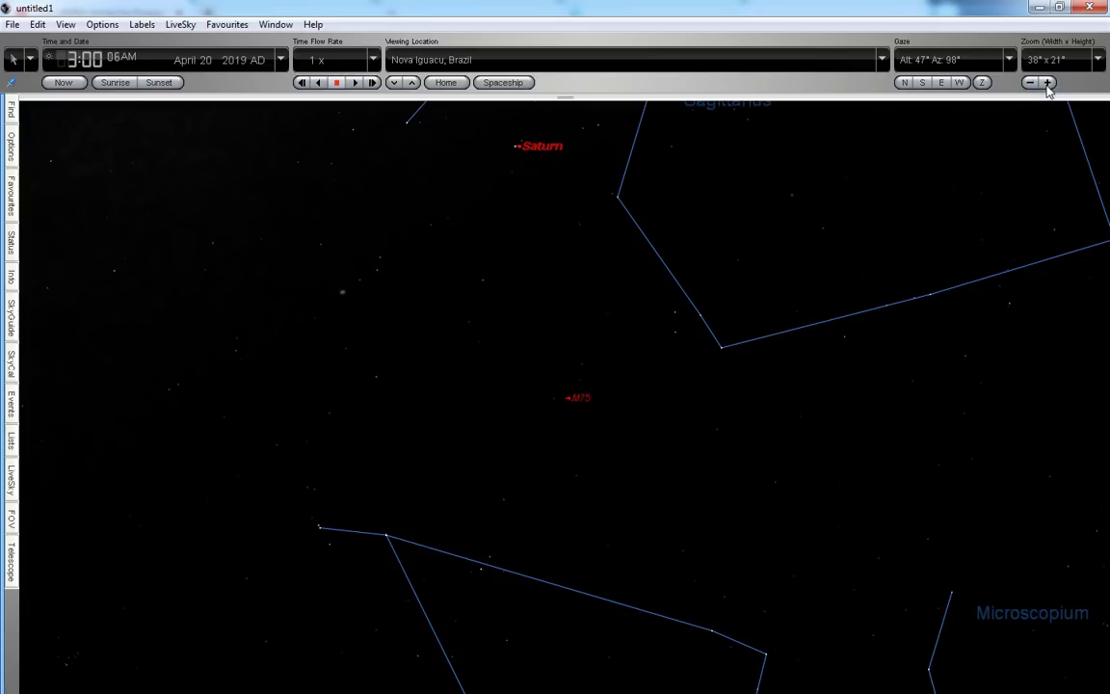
pyautogui.click(1046, 84)
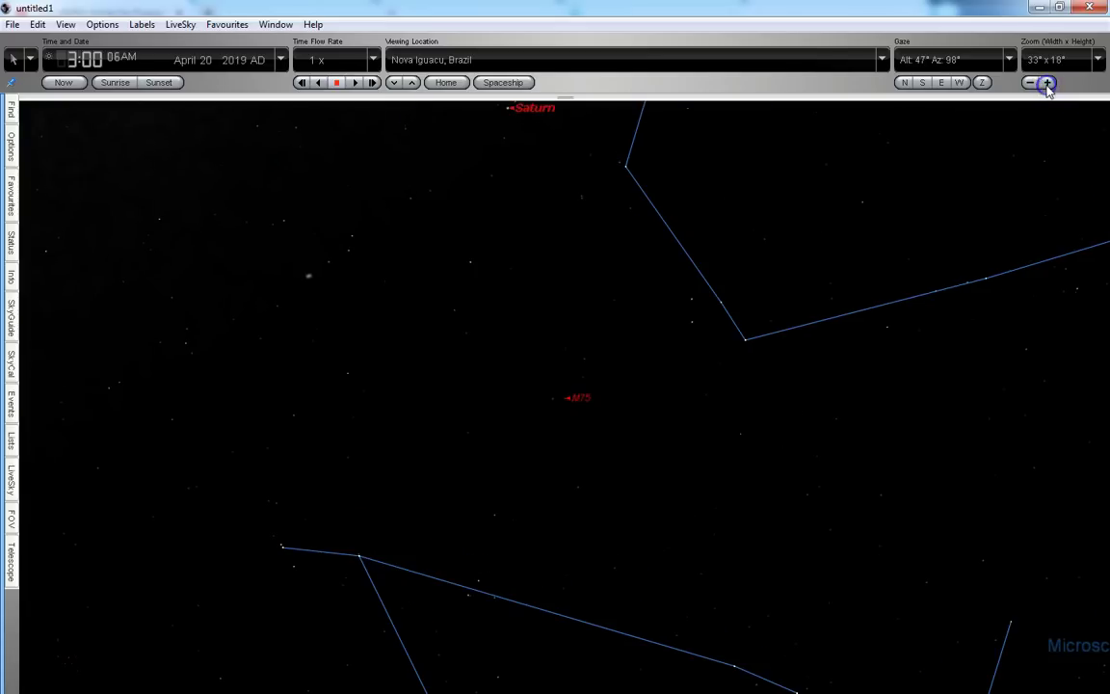
pyautogui.click(1046, 84)
pyautogui.click(1046, 84)
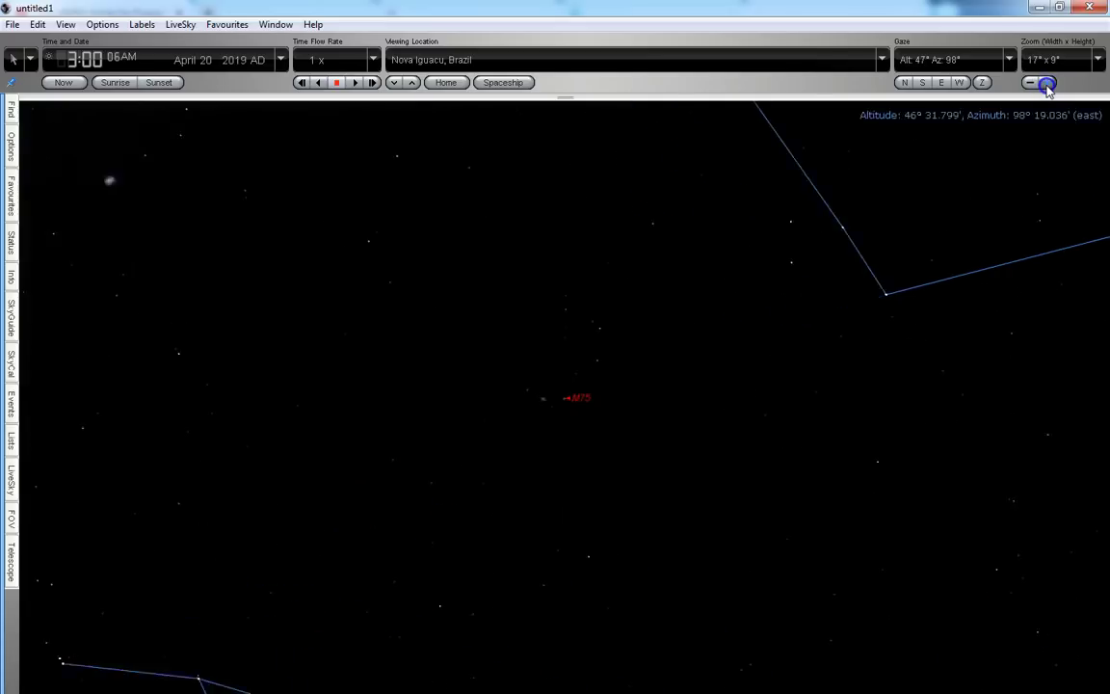
pyautogui.click(1046, 84)
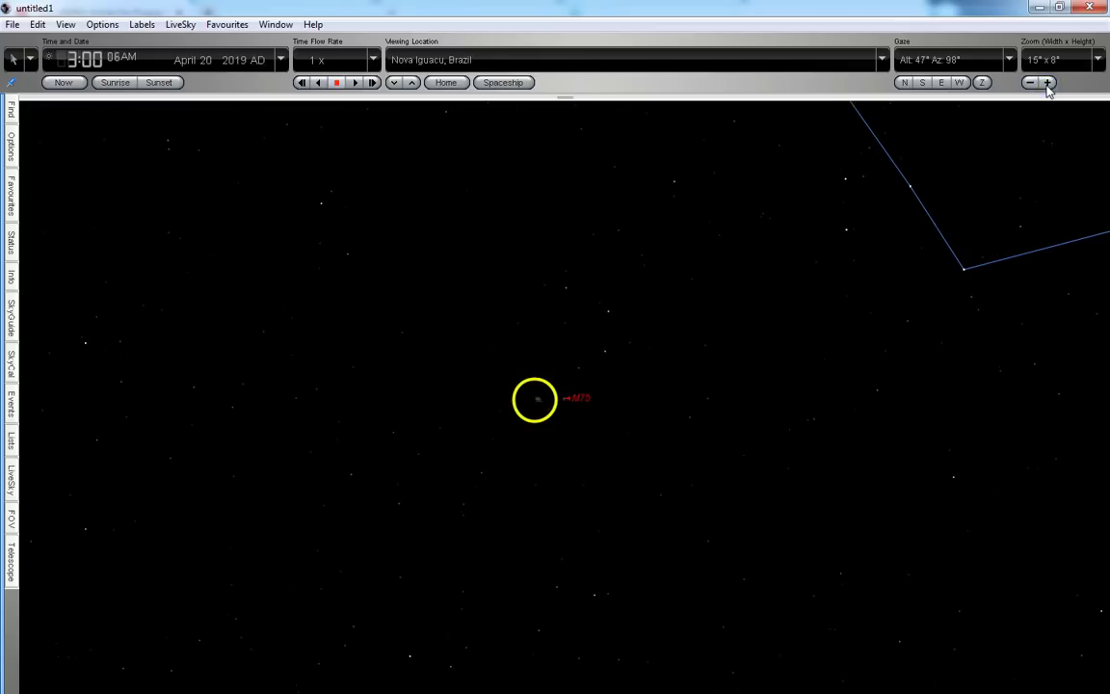
pyautogui.click(1046, 84)
pyautogui.click(1046, 84)
pyautogui.click(1046, 84)
pyautogui.moveTo(689, 446)
pyautogui.mouseDown()
pyautogui.moveTo(733, 453)
pyautogui.moveTo(733, 465)
pyautogui.mouseUp()
pyautogui.click(1046, 83)
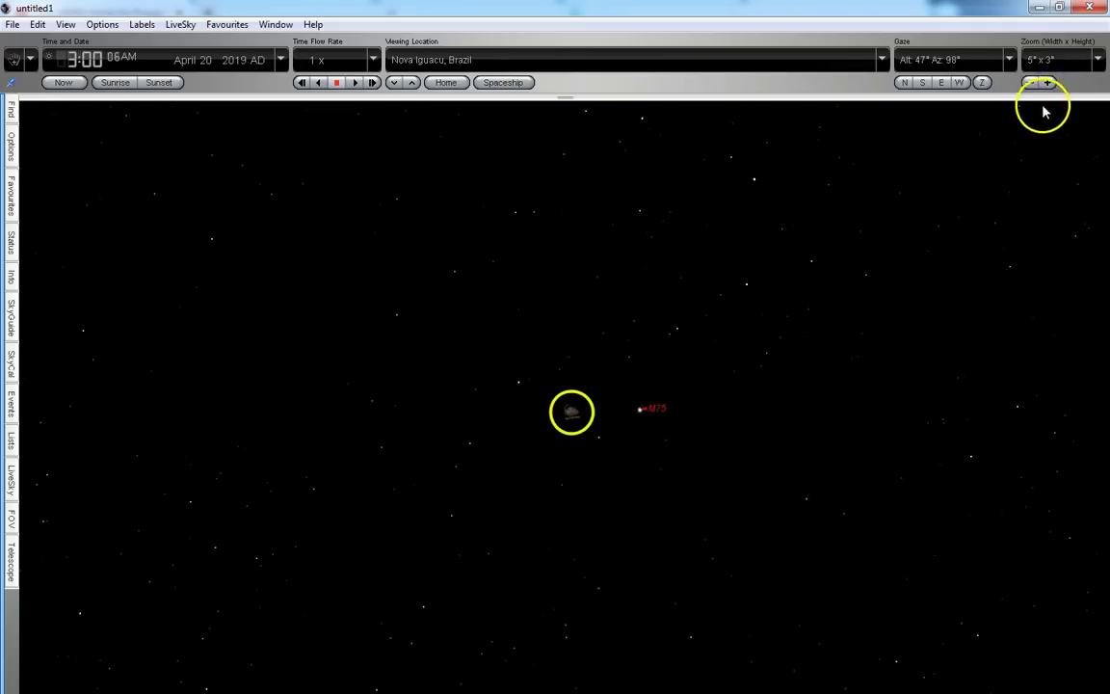
pyautogui.click(1048, 83)
pyautogui.click(1048, 83)
pyautogui.moveTo(837, 366); pyautogui.dragTo(762, 247)
pyautogui.click(781, 365)
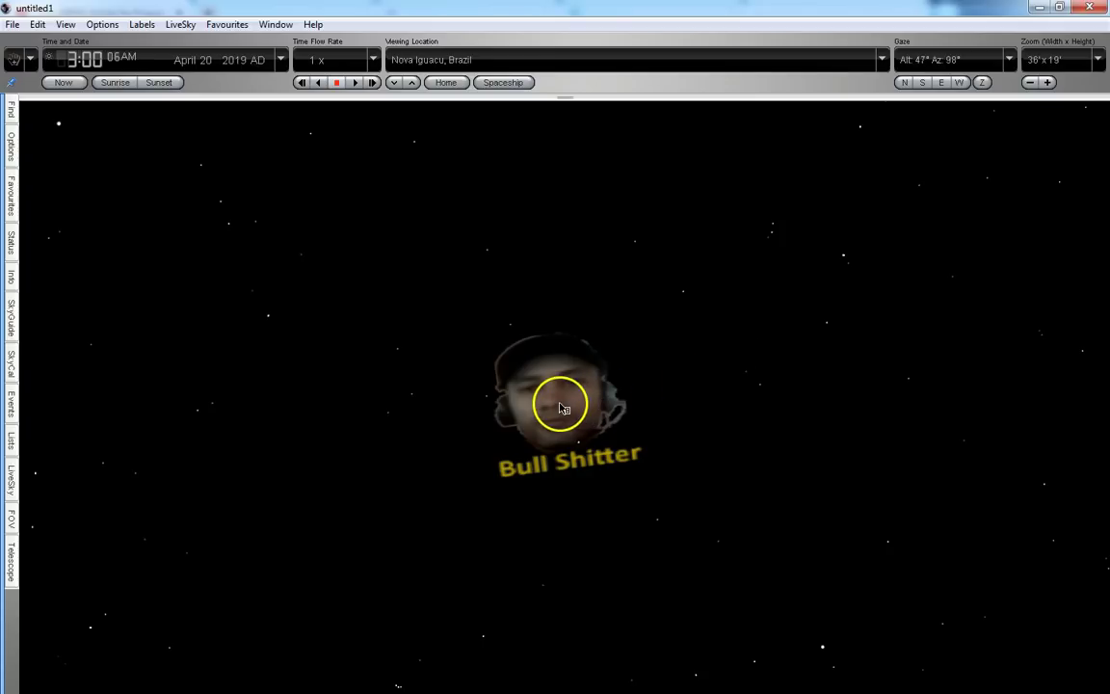
# Show the detailed information for the custom face image object near M75.
pyautogui.click(564, 409)
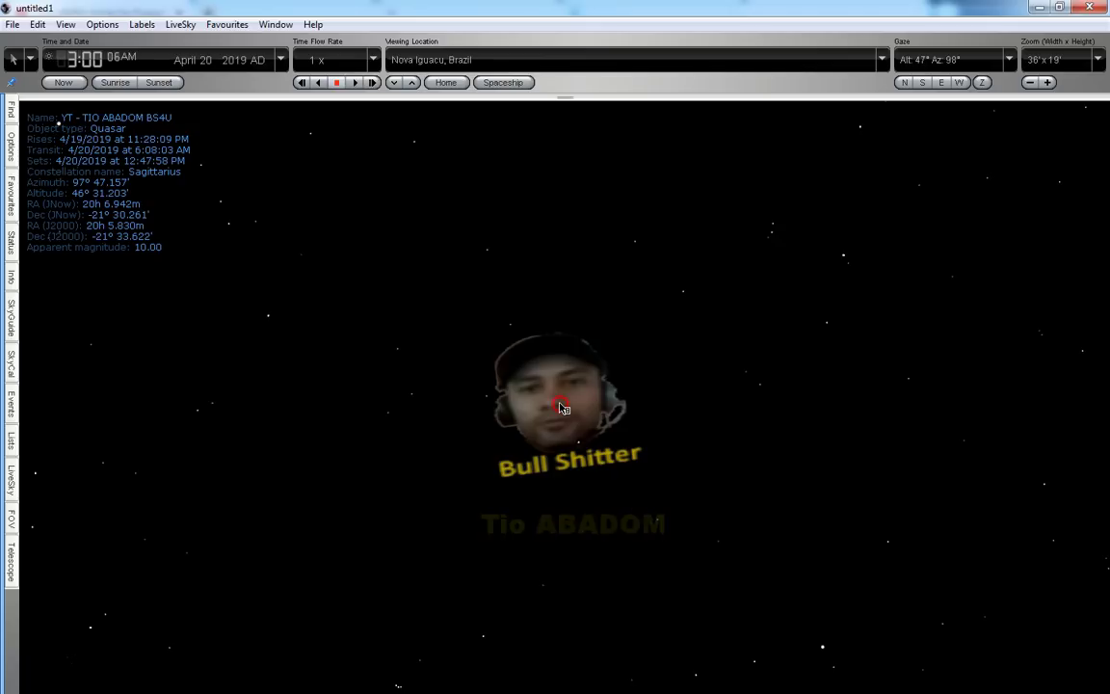
pyautogui.rightClick(563, 408)
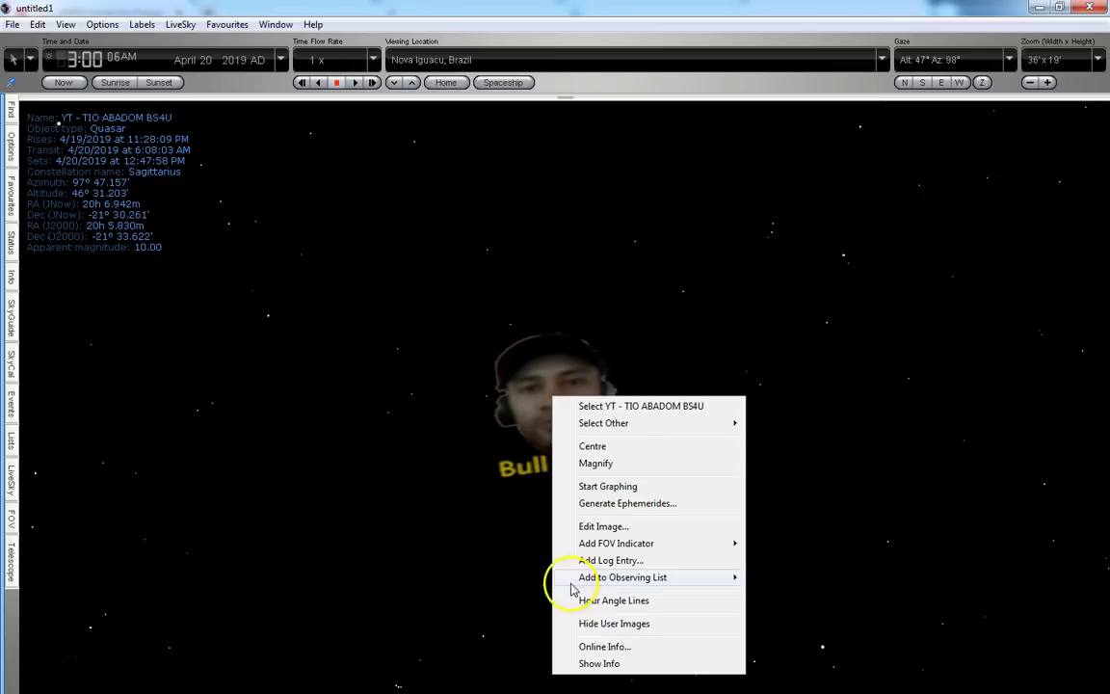
pyautogui.click(607, 662)
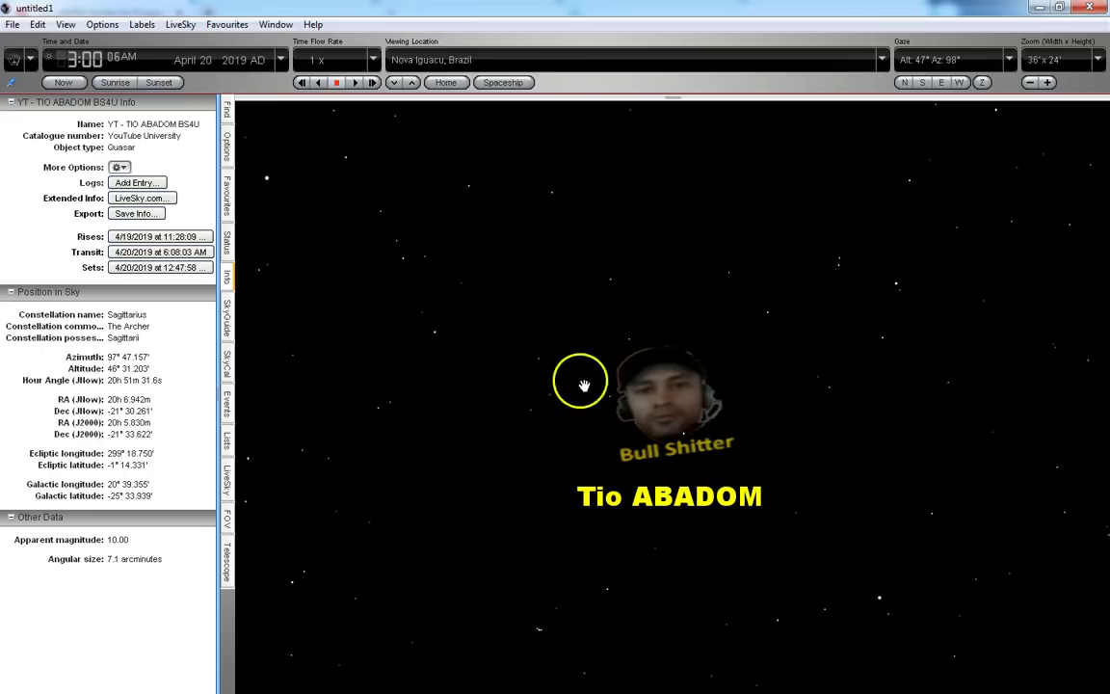
pyautogui.doubleClick(664, 416)
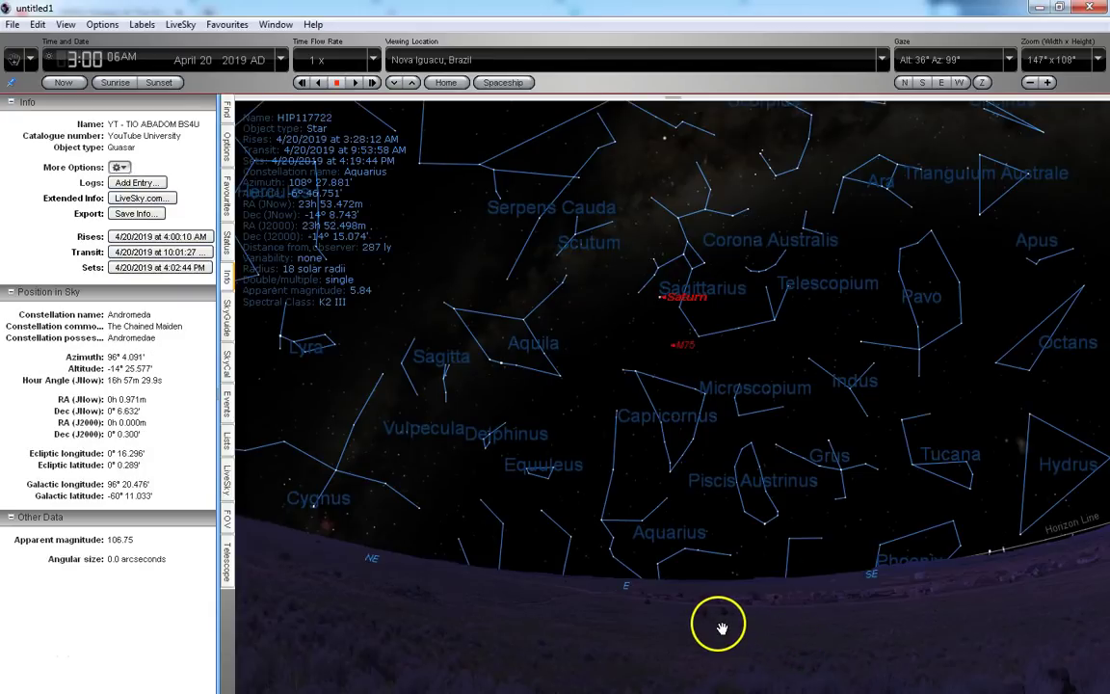
# Start adding a new image in an empty patch of Sagittarius near M75.
pyautogui.click(722, 627)
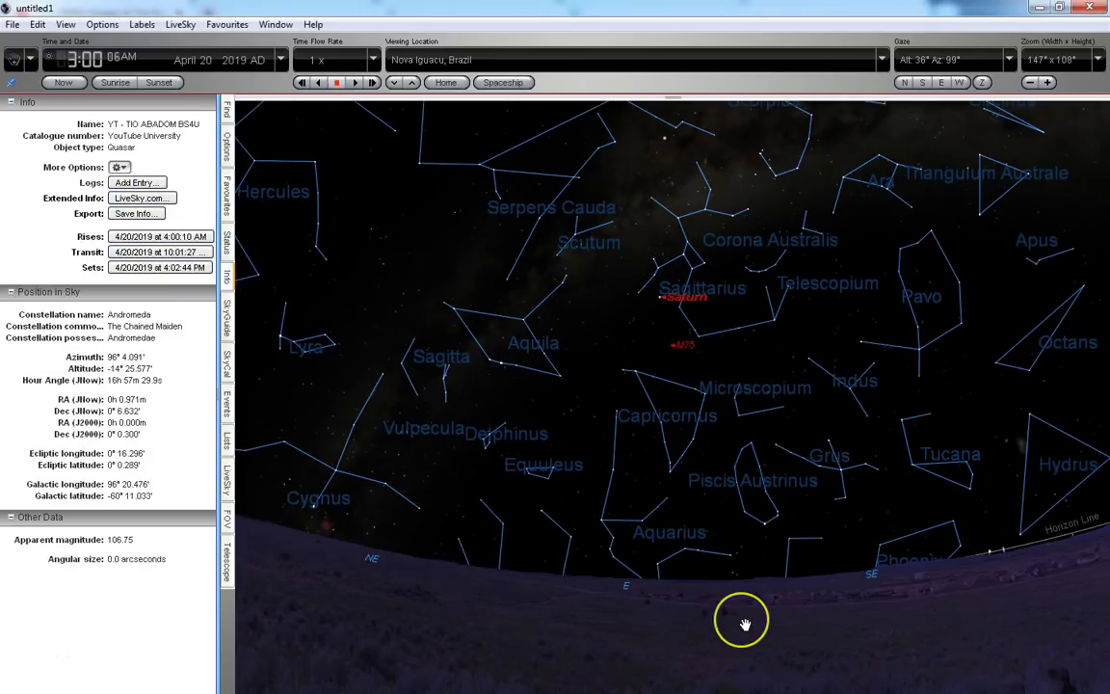
pyautogui.scroll(4, 663, 347)
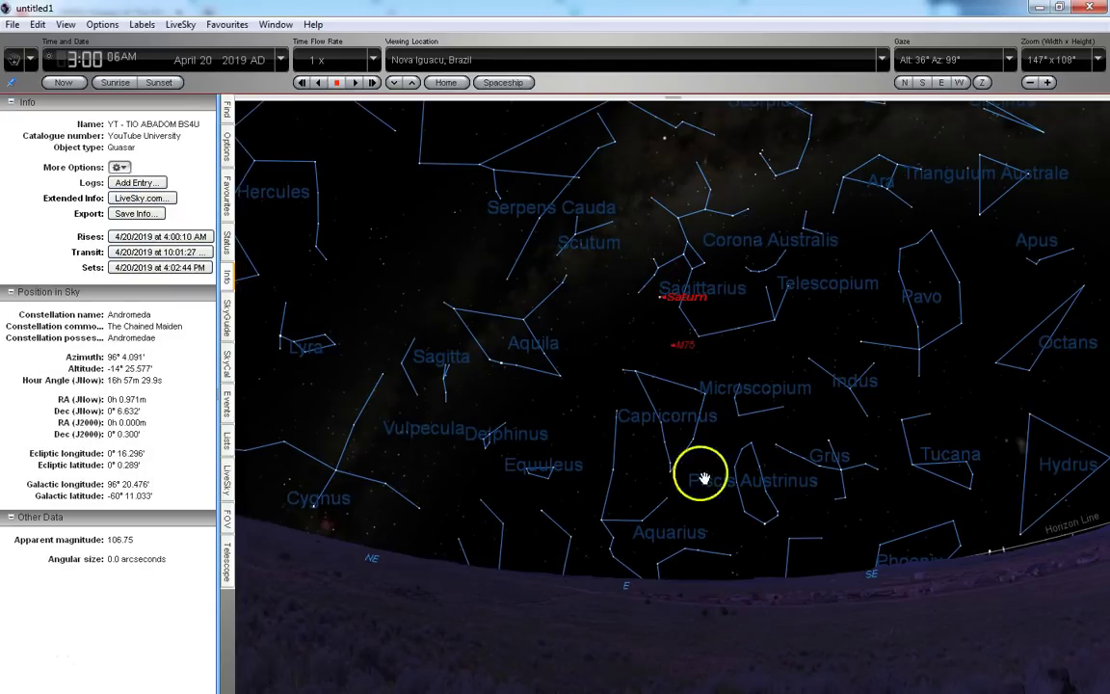
pyautogui.scroll(10, 663, 345)
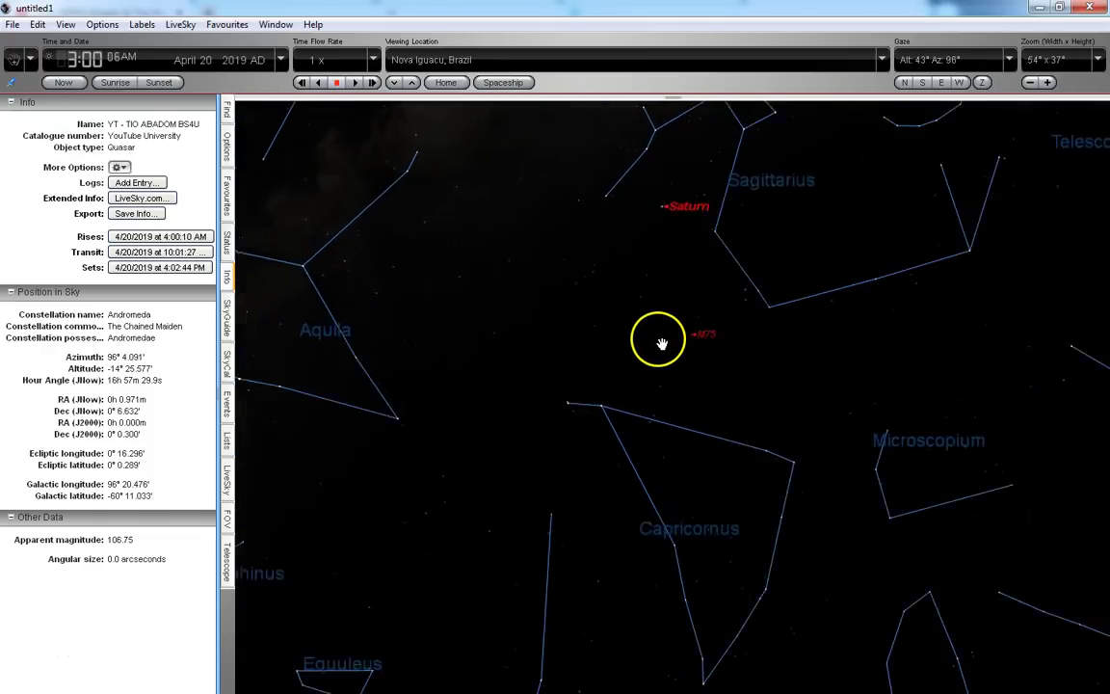
pyautogui.scroll(2, 665, 339)
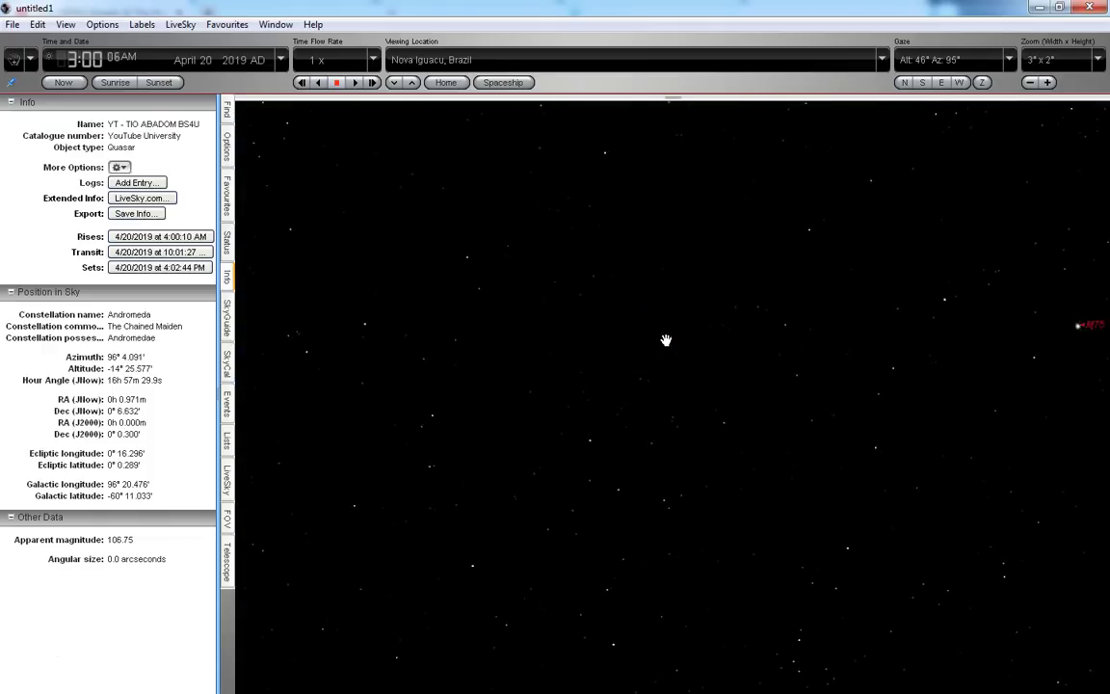
pyautogui.moveTo(689, 344); pyautogui.dragTo(366, 404)
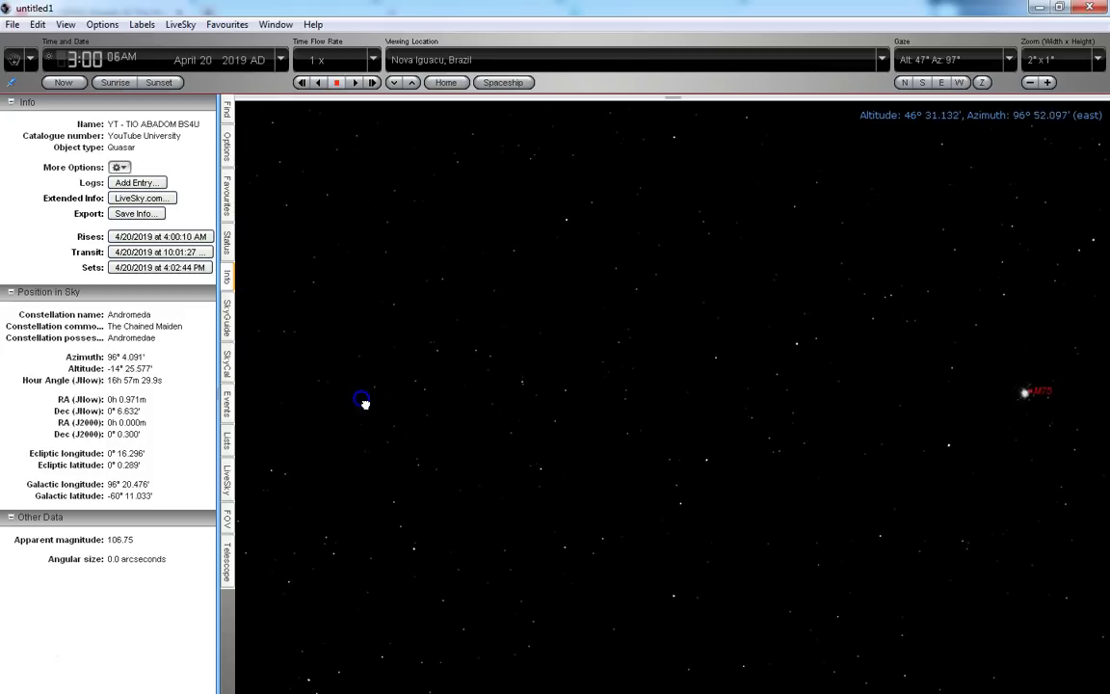
pyautogui.rightClick(699, 407)
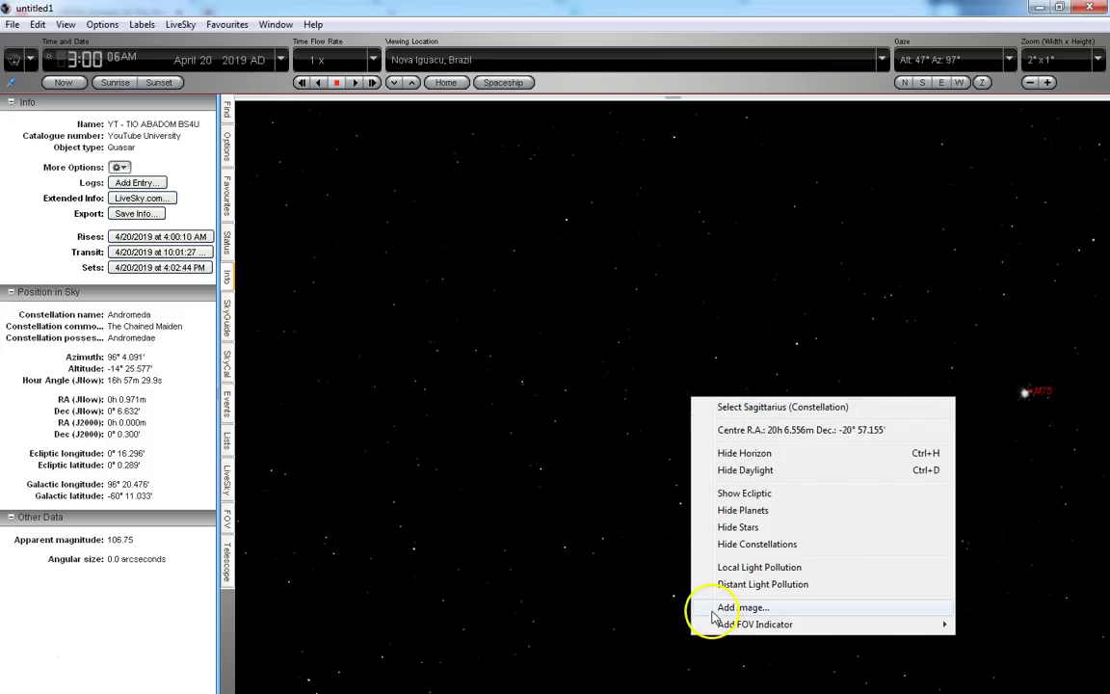
pyautogui.click(716, 608)
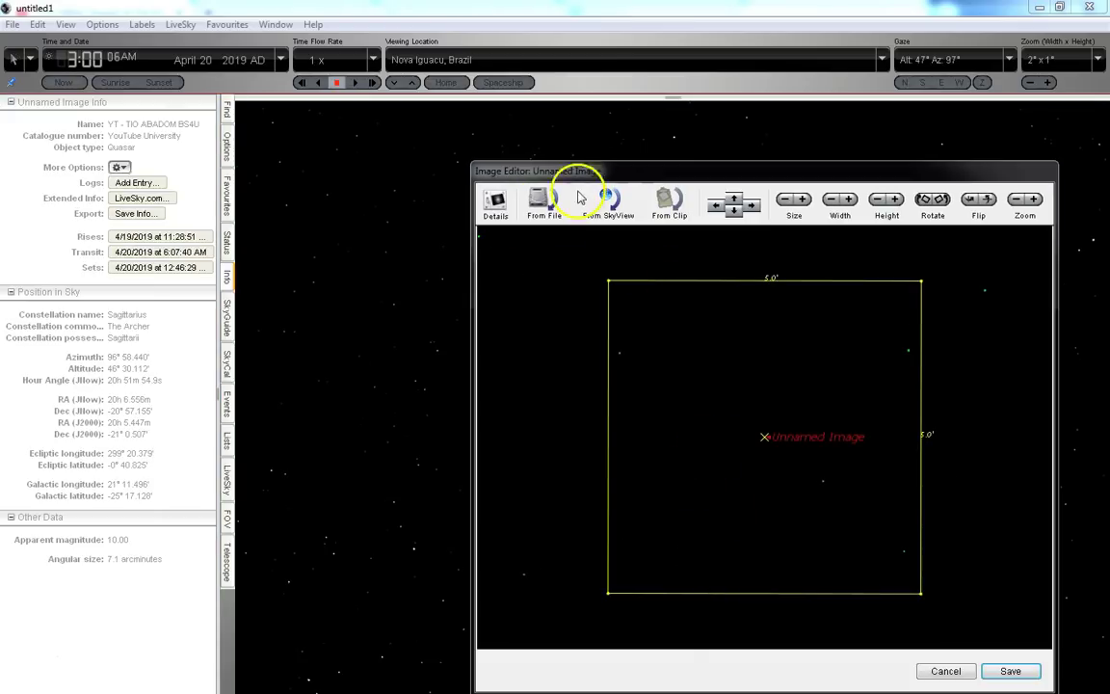
# Load the image file Tio_Abadom_Face_and_Red_Nibiru and rotate it counterclockwise until the red object sits at the lower left.
pyautogui.click(541, 204)
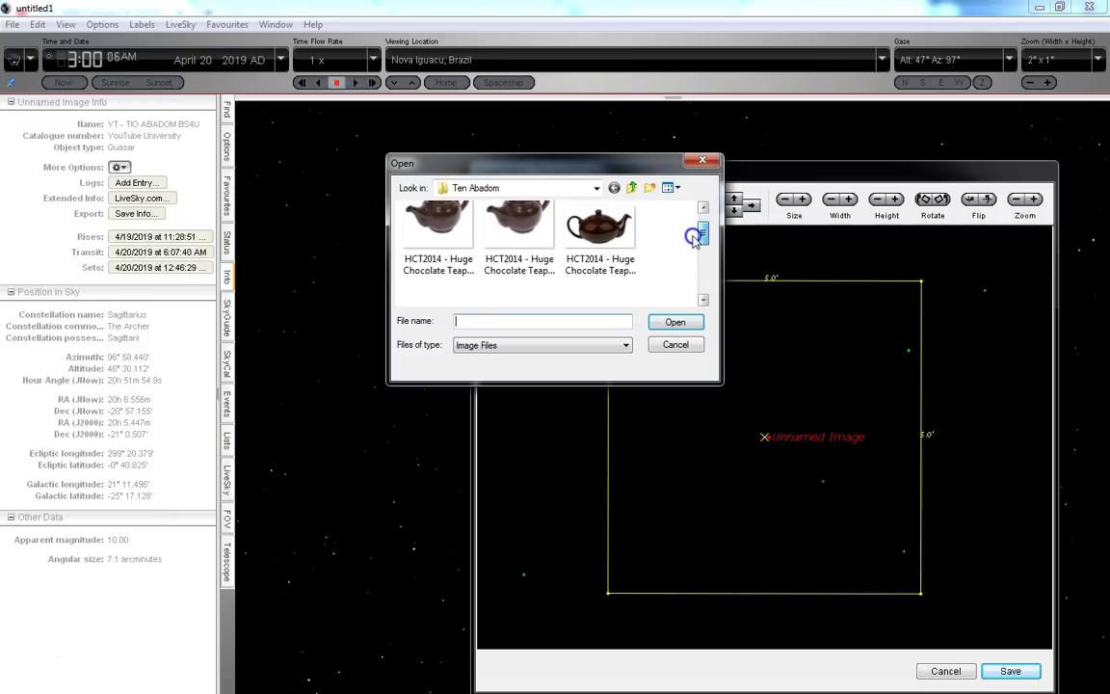
pyautogui.moveTo(701, 231); pyautogui.dragTo(702, 282)
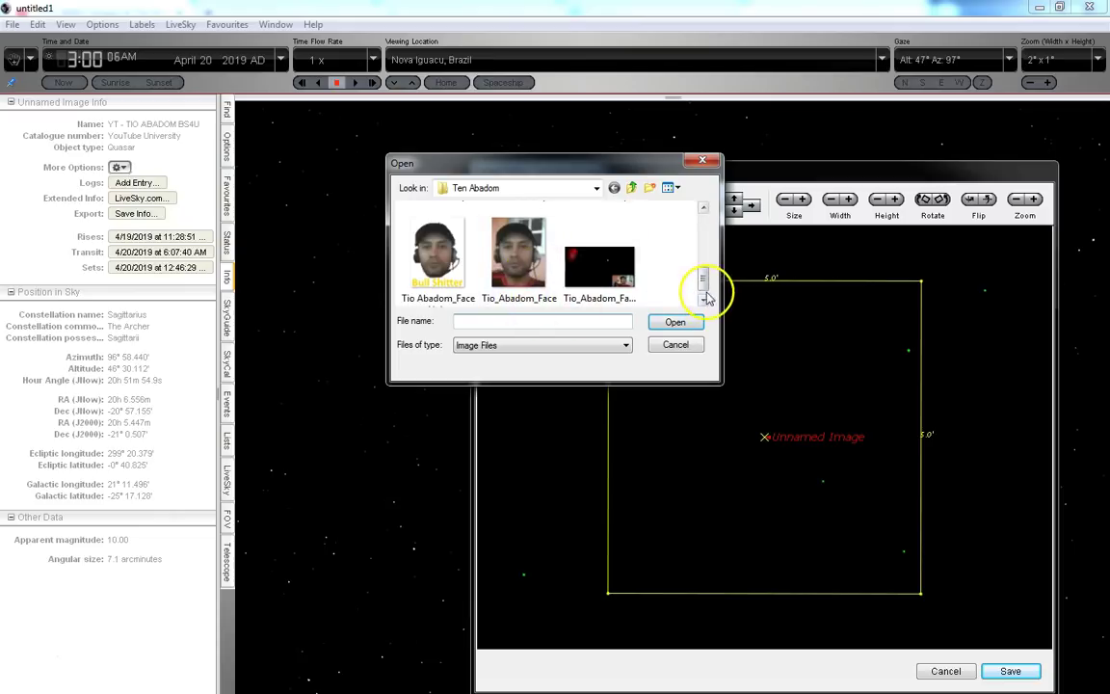
pyautogui.click(600, 260)
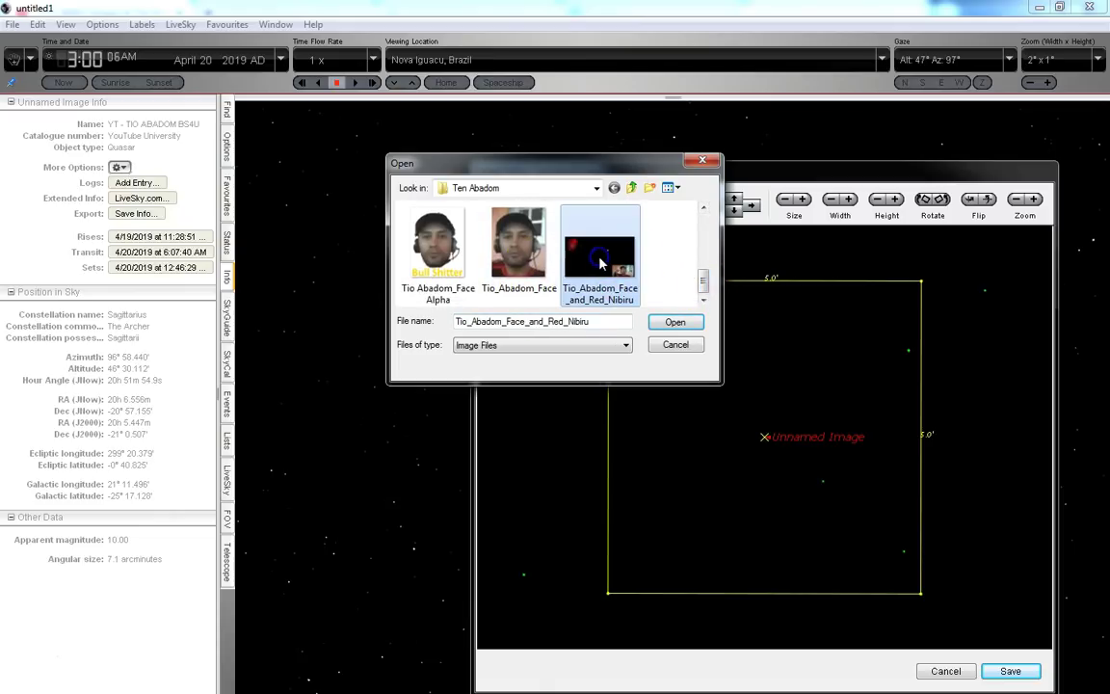
pyautogui.click(675, 322)
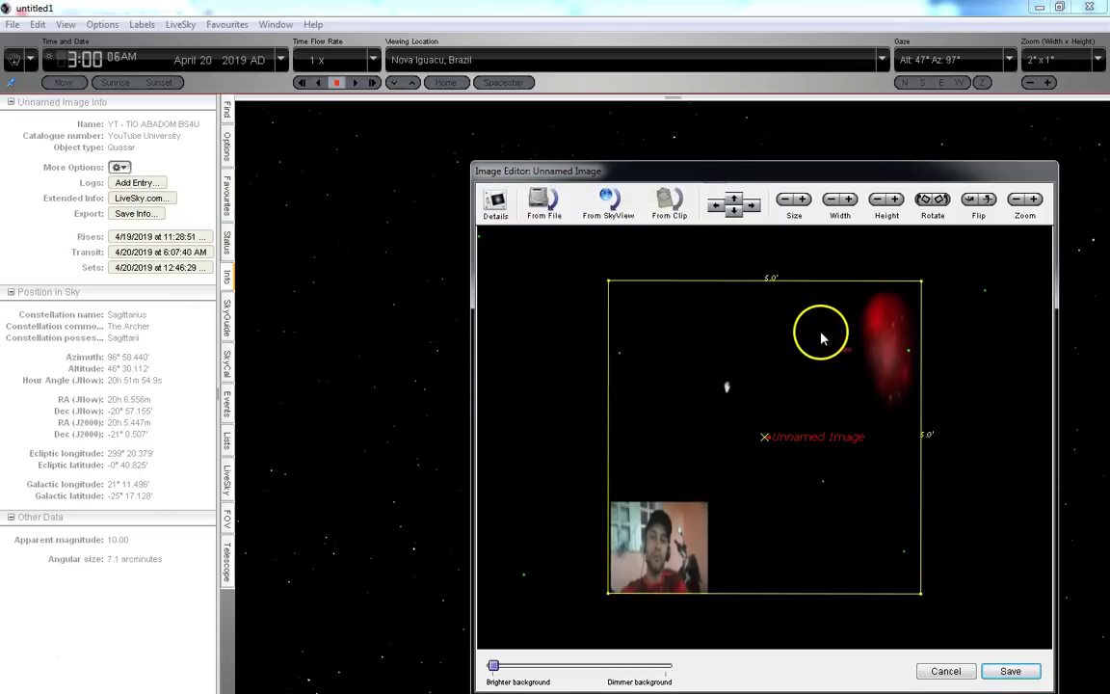
pyautogui.click(939, 201)
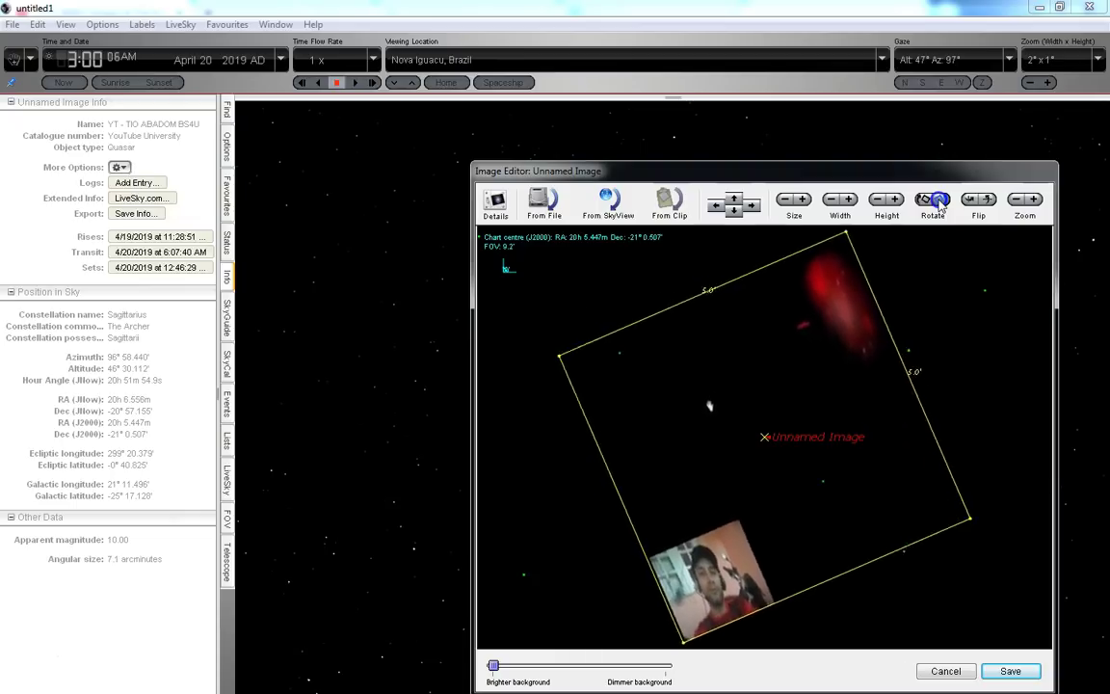
pyautogui.moveTo(939, 201); pyautogui.dragTo(939, 204)
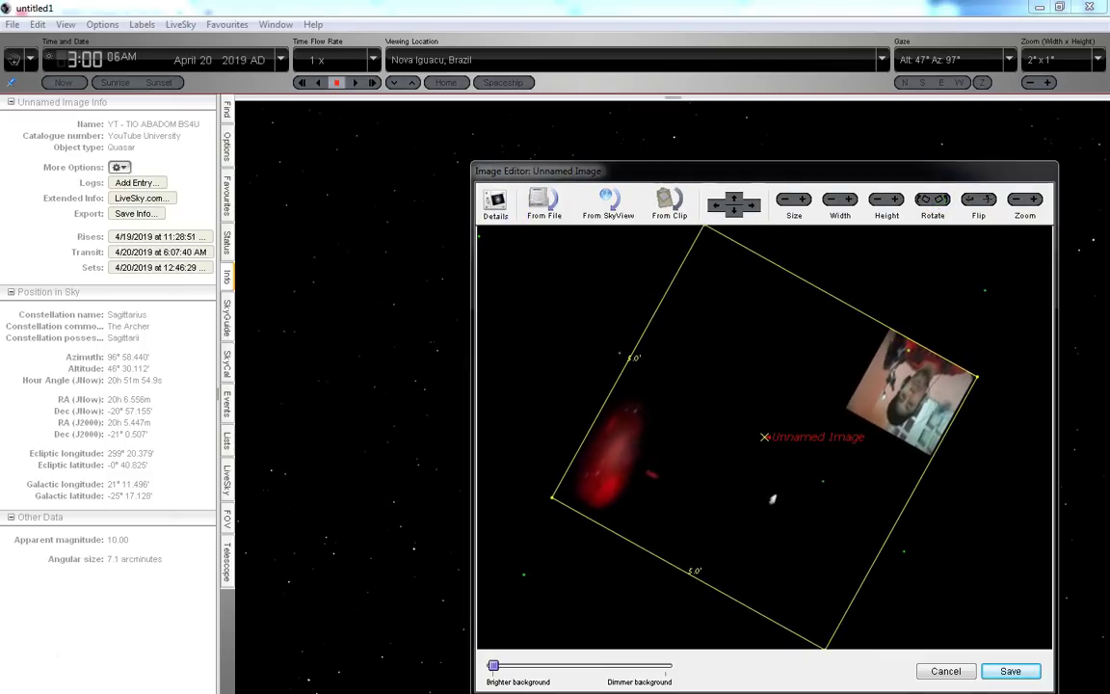
# Name the image "Nibiru Hoax", with source "Youtube Hoaxer Tio ABADOM", notes "Just another Nibiru hoax!" and kind Quasar.
pyautogui.moveTo(1086, 178); pyautogui.dragTo(773, 272)
pyautogui.tripleClick(690, 303)
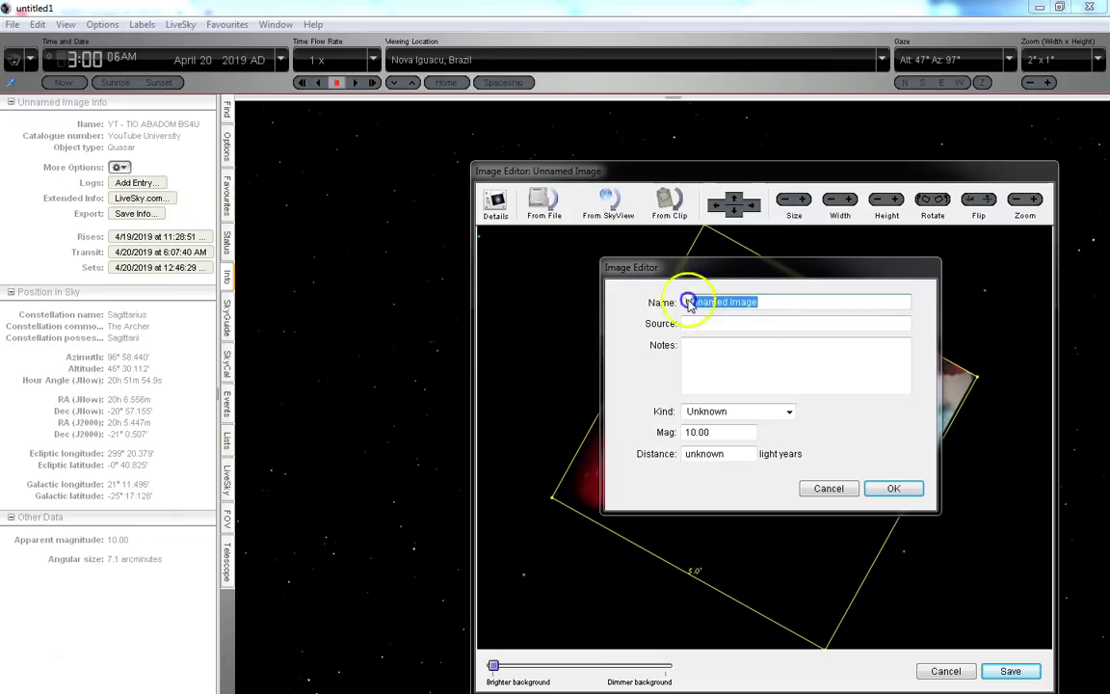
pyautogui.write('Nl')
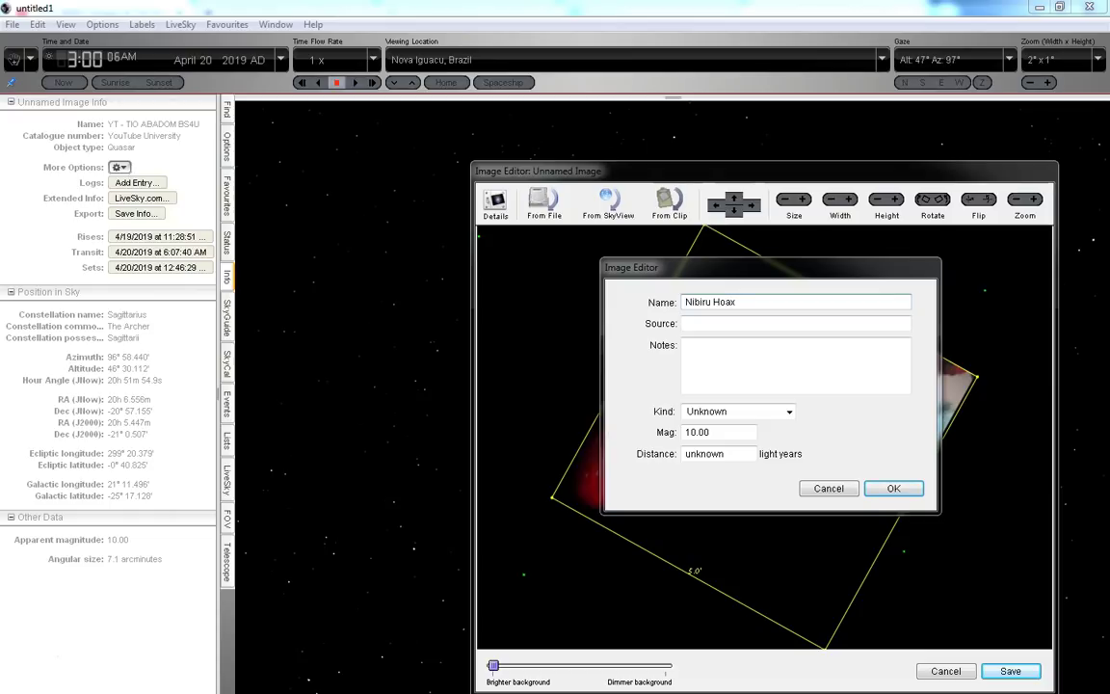
pyautogui.click(711, 322)
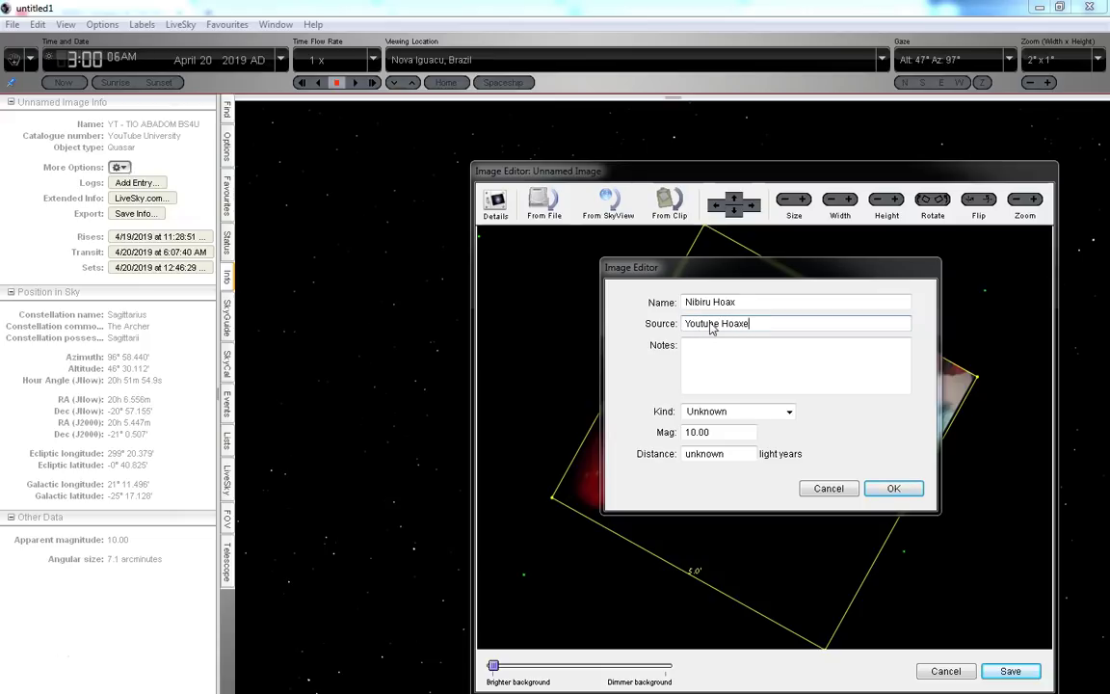
pyautogui.write('Youtube Hoaxer Tio ABADOM')
pyautogui.click(752, 360)
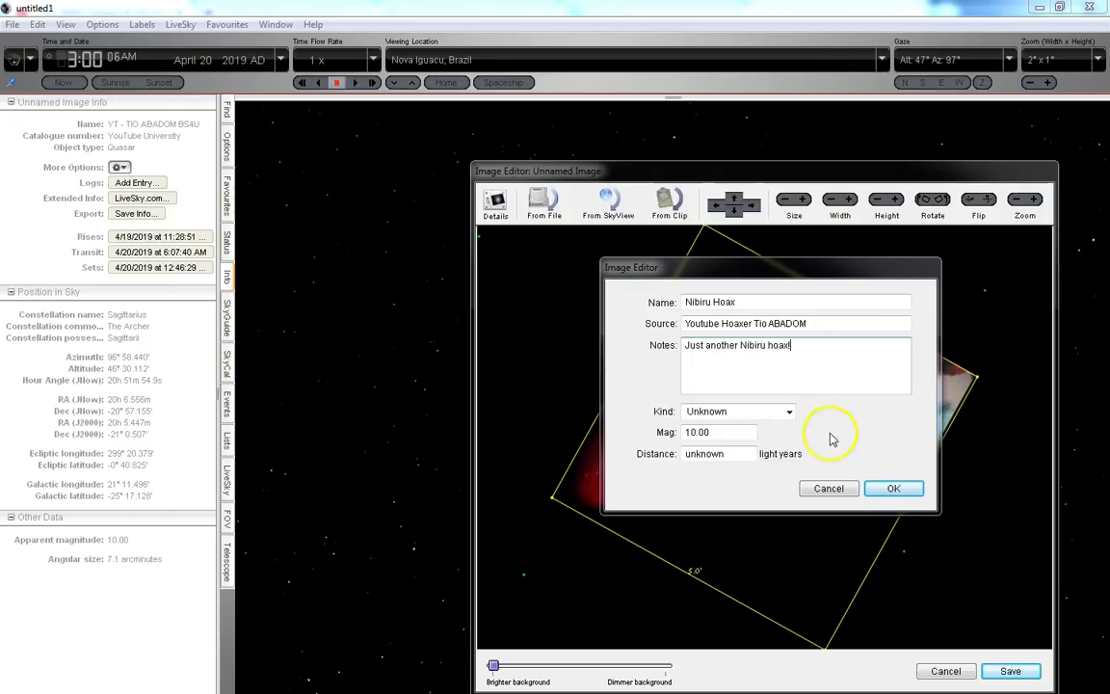
pyautogui.click(790, 412)
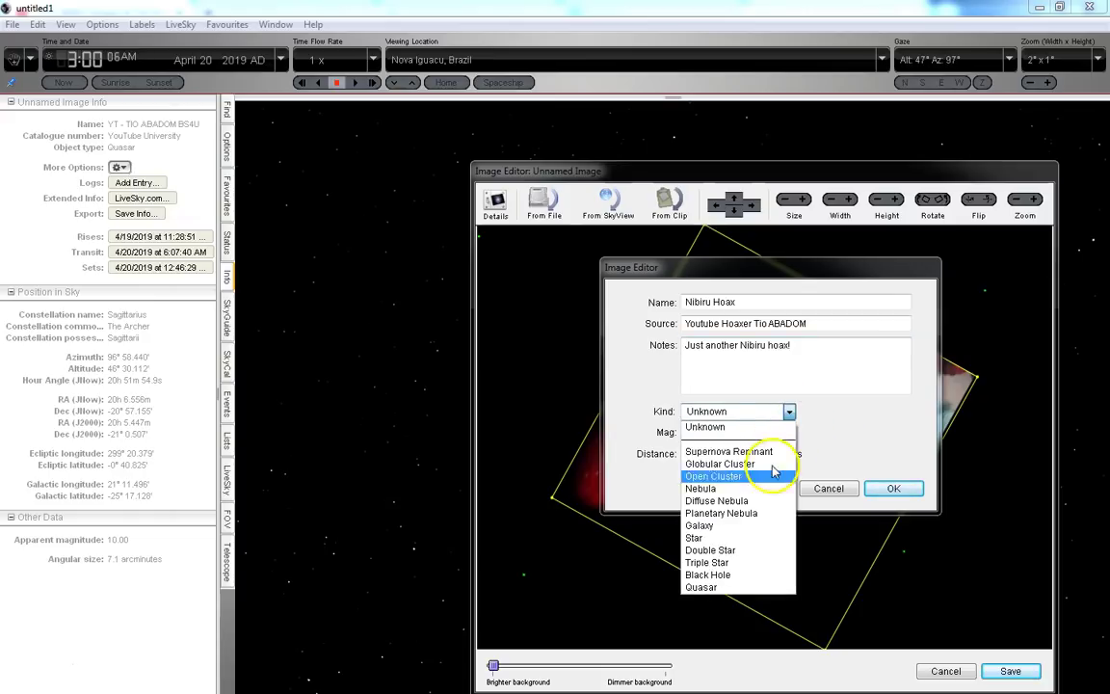
pyautogui.click(754, 587)
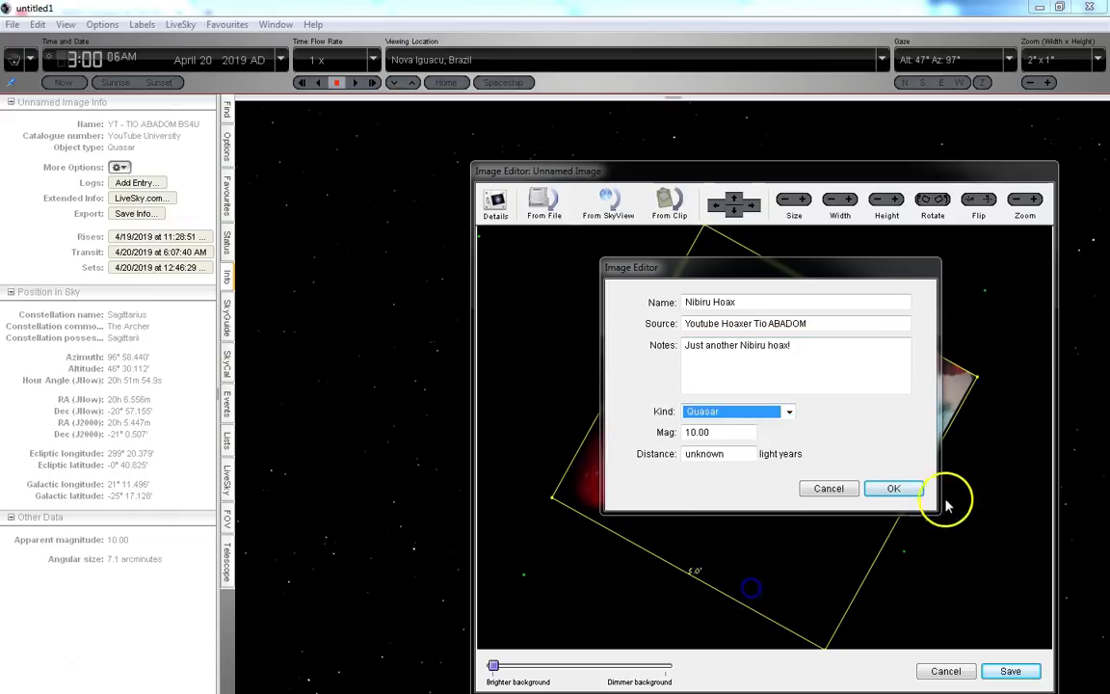
pyautogui.click(892, 488)
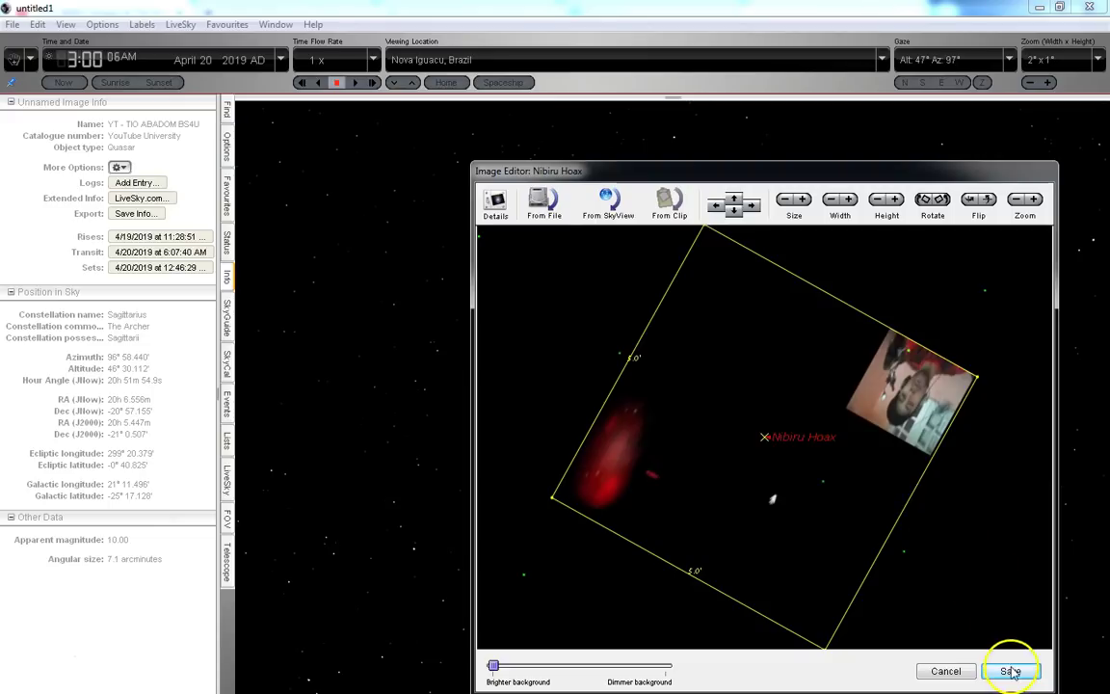
# Save the Nibiru Hoax image and inspect it in the sky near M75.
pyautogui.click(1007, 671)
pyautogui.moveTo(678, 404)
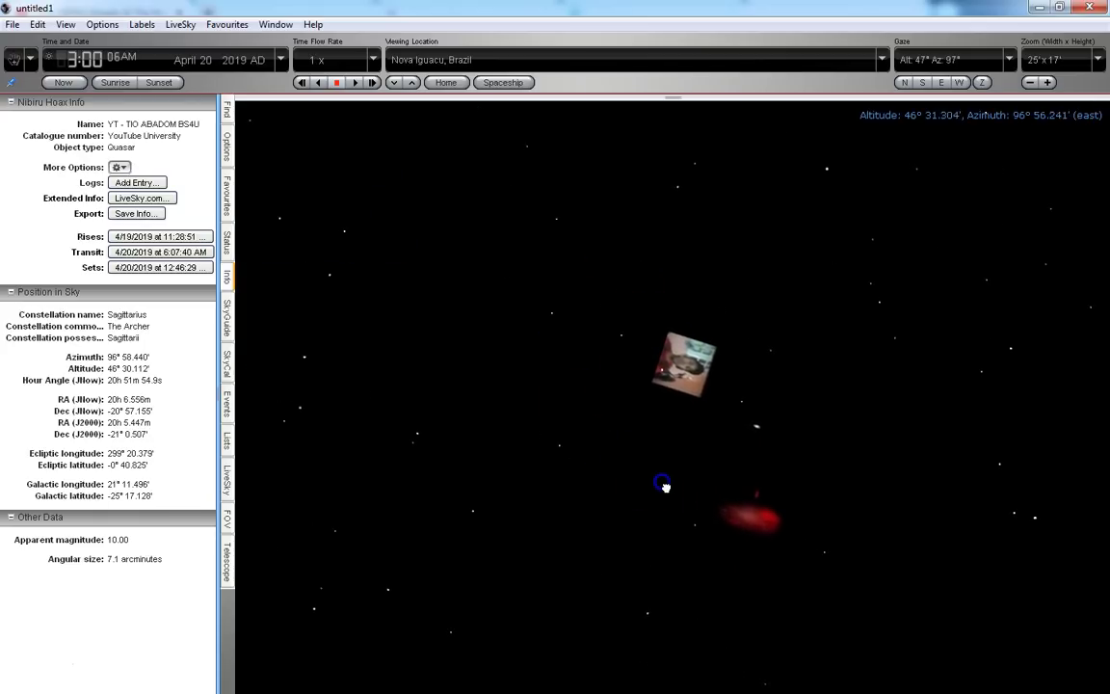
pyautogui.scroll(5, 693, 377)
pyautogui.moveTo(699, 376)
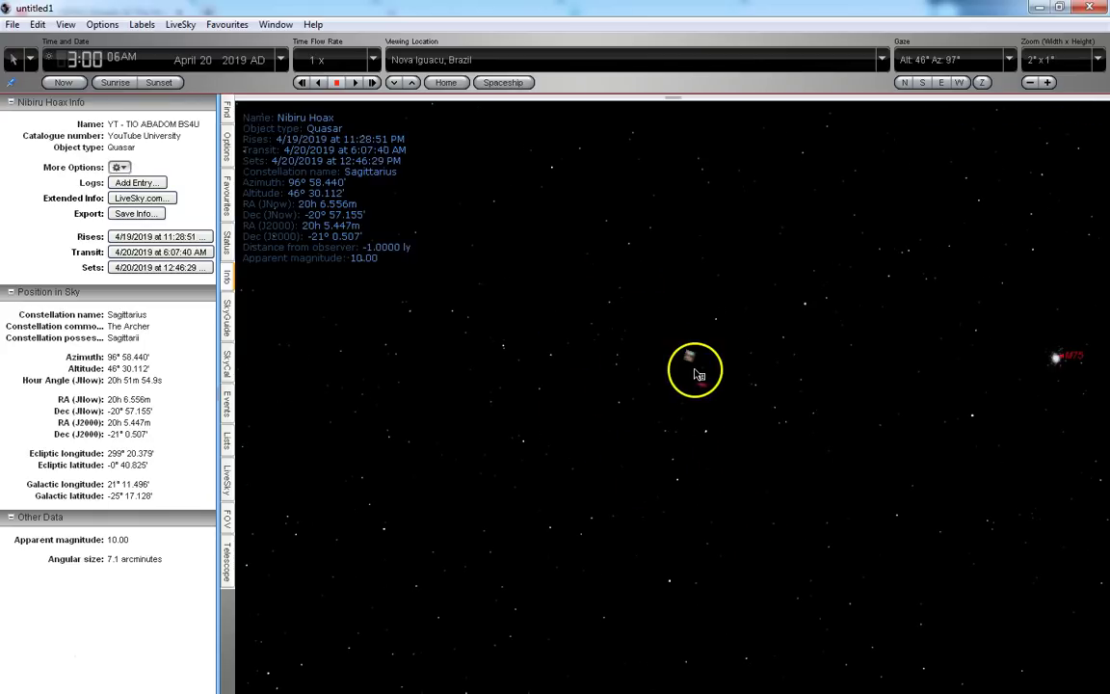
# Edit the Nibiru Hoax image, rotating it until the face sits at the upper left and the red object at the lower right, and save.
pyautogui.rightClick(698, 374)
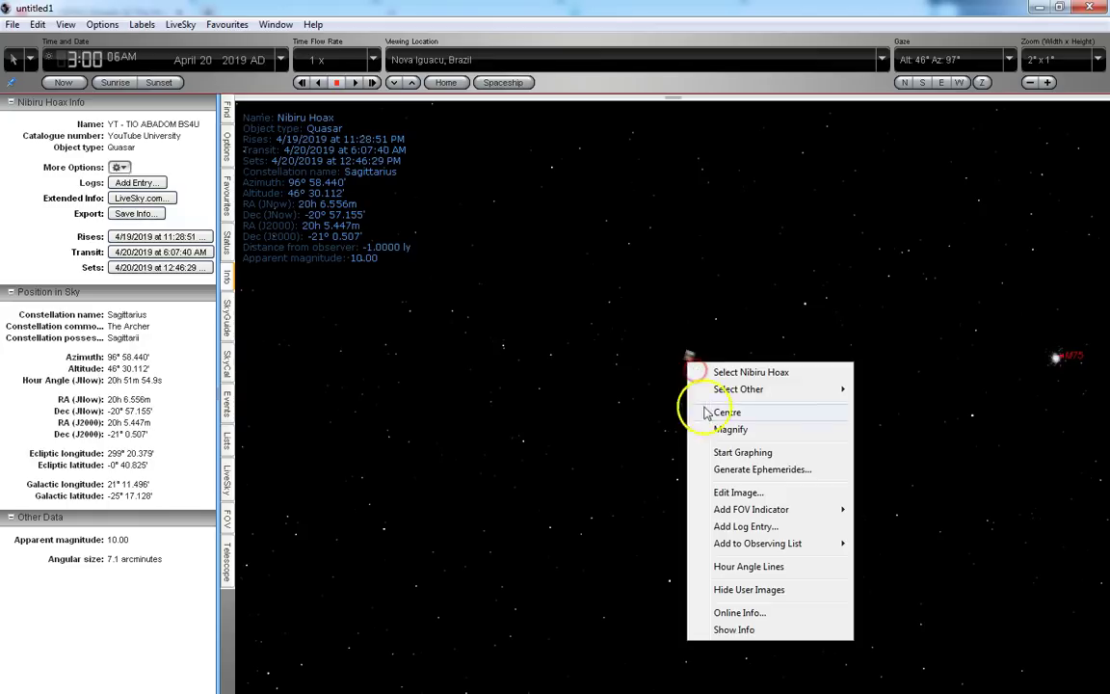
pyautogui.click(726, 495)
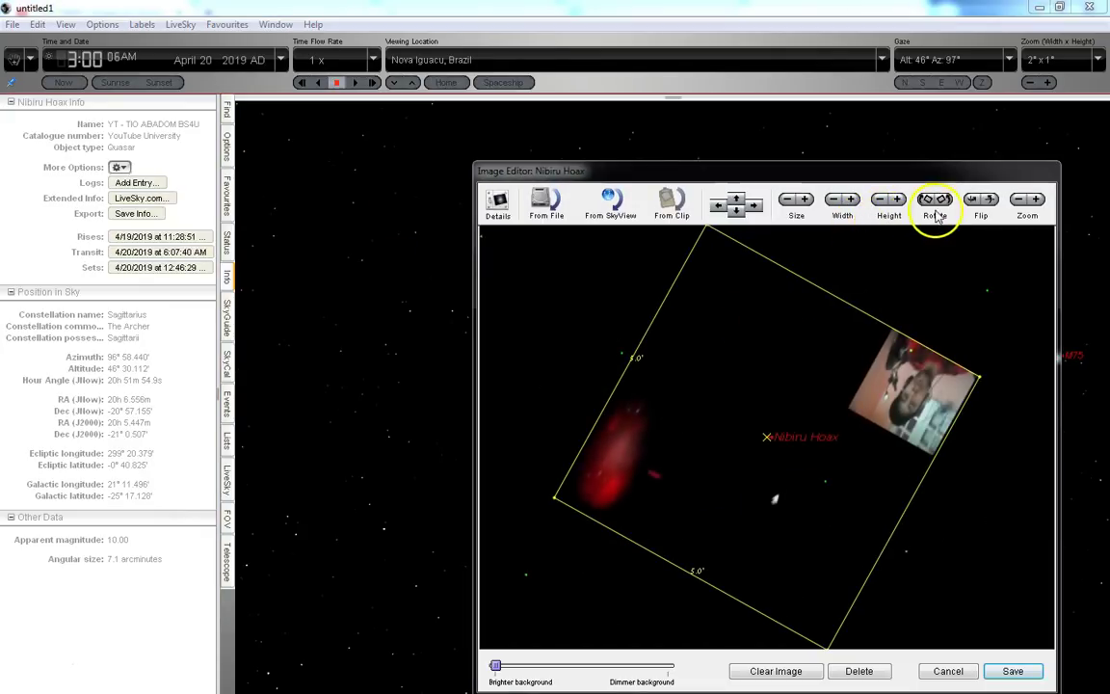
pyautogui.moveTo(949, 206); pyautogui.dragTo(949, 205)
pyautogui.click(1013, 669)
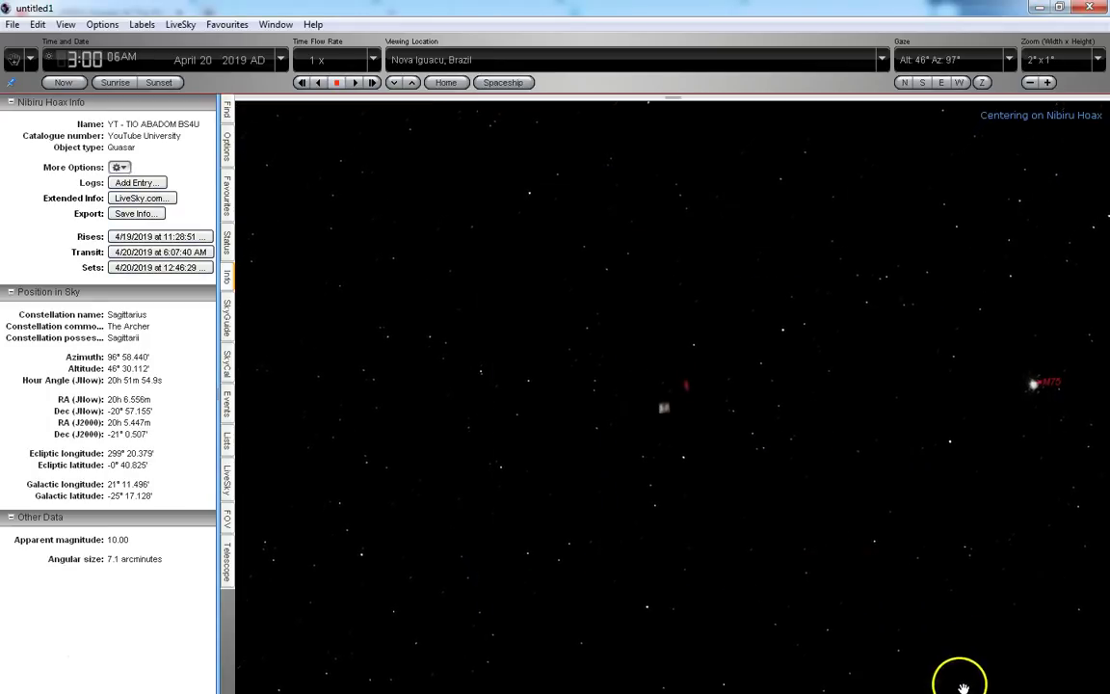
# Examine the rotated Nibiru Hoax image in the sky up close, including the red object, the white speck and the portrait.
pyautogui.scroll(5, 674, 424)
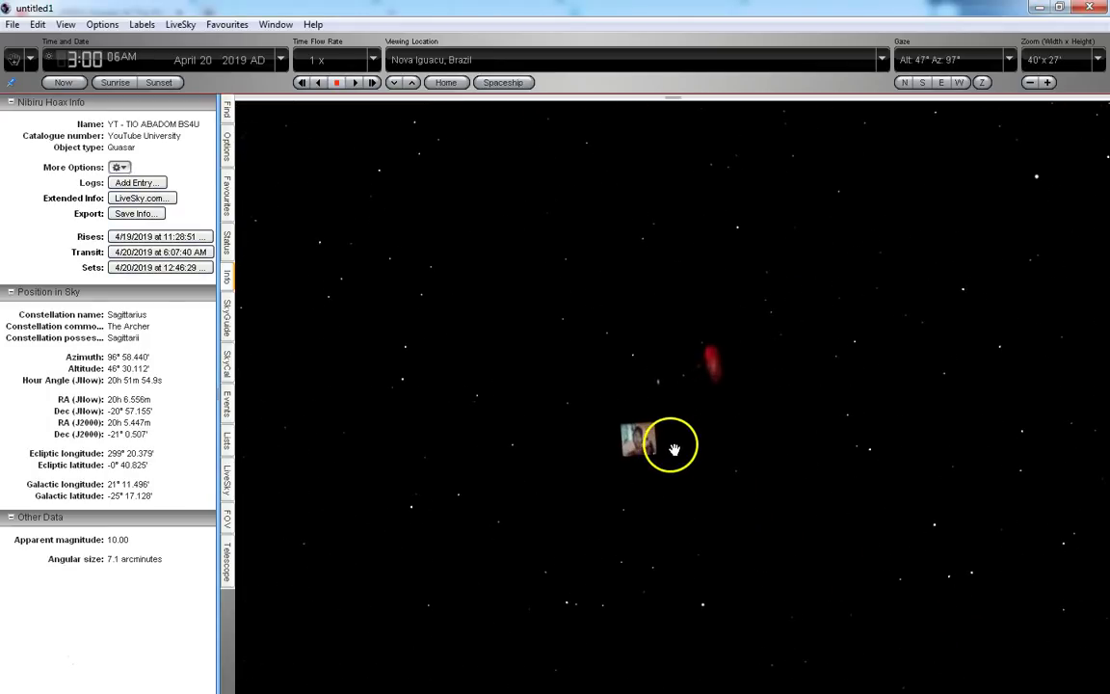
pyautogui.scroll(1, 661, 568)
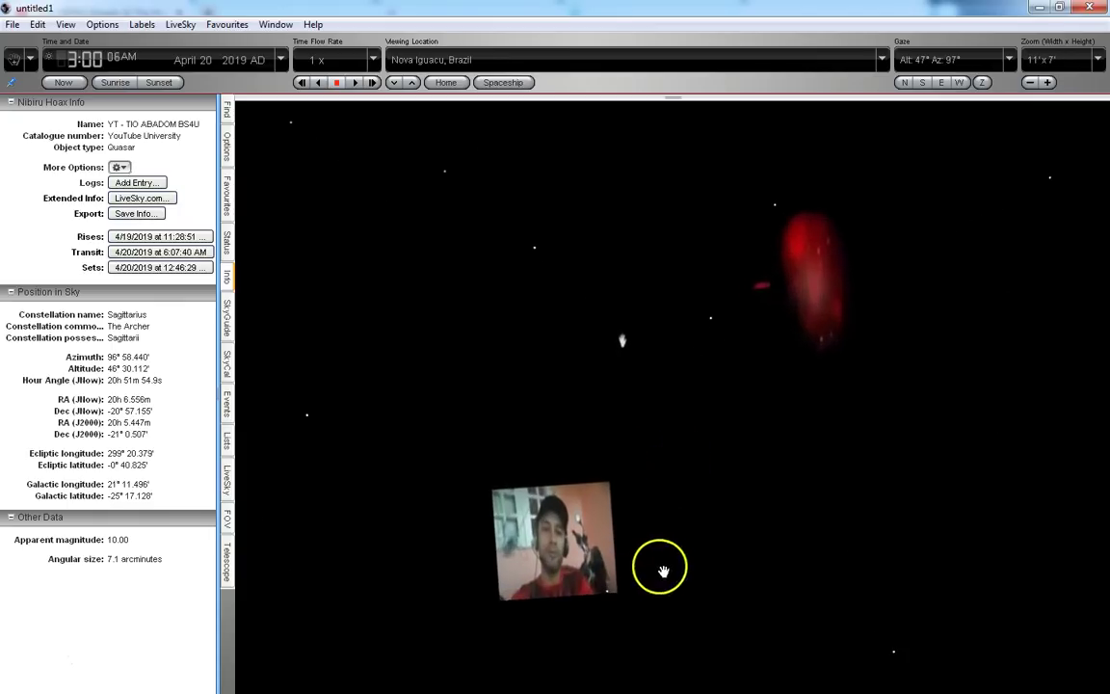
pyautogui.moveTo(817, 353); pyautogui.dragTo(837, 440)
pyautogui.scroll(3, 702, 389)
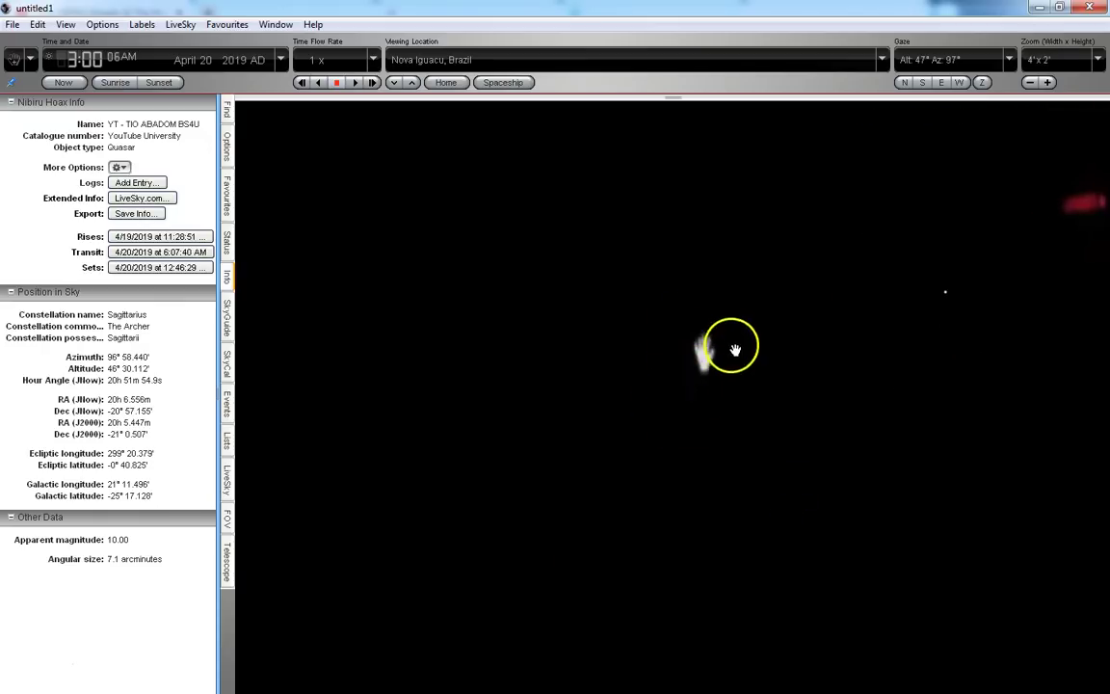
pyautogui.scroll(-2, 750, 393)
pyautogui.moveTo(867, 453); pyautogui.dragTo(809, 405)
pyautogui.scroll(-2, 778, 329)
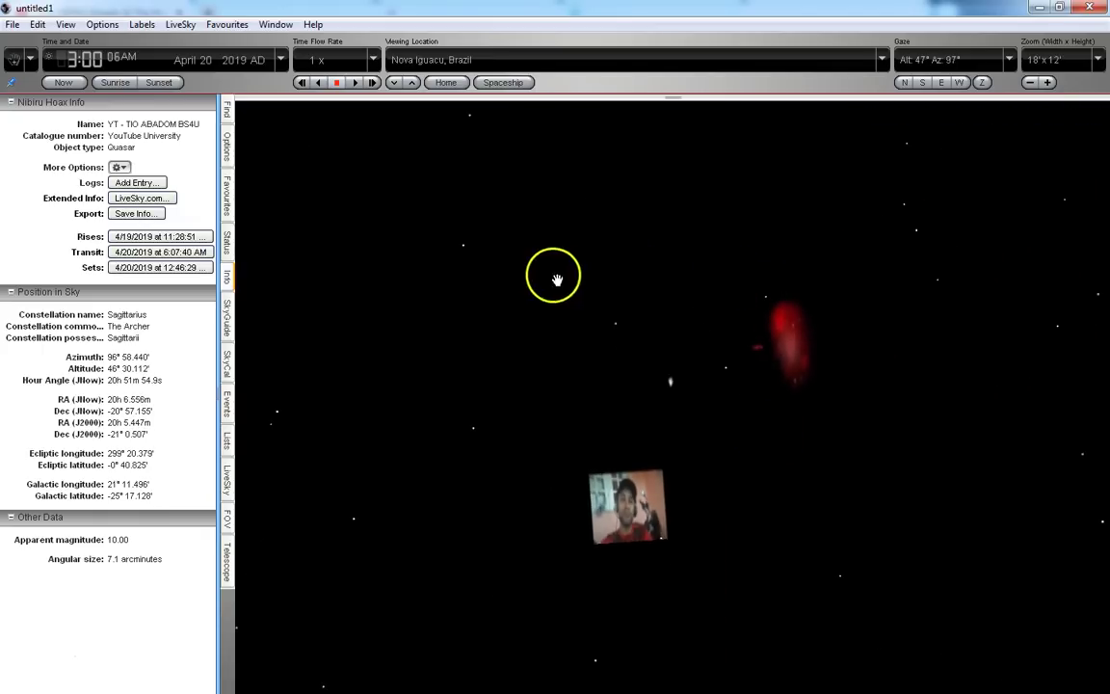
pyautogui.scroll(-1, 626, 383)
pyautogui.scroll(-3, 626, 384)
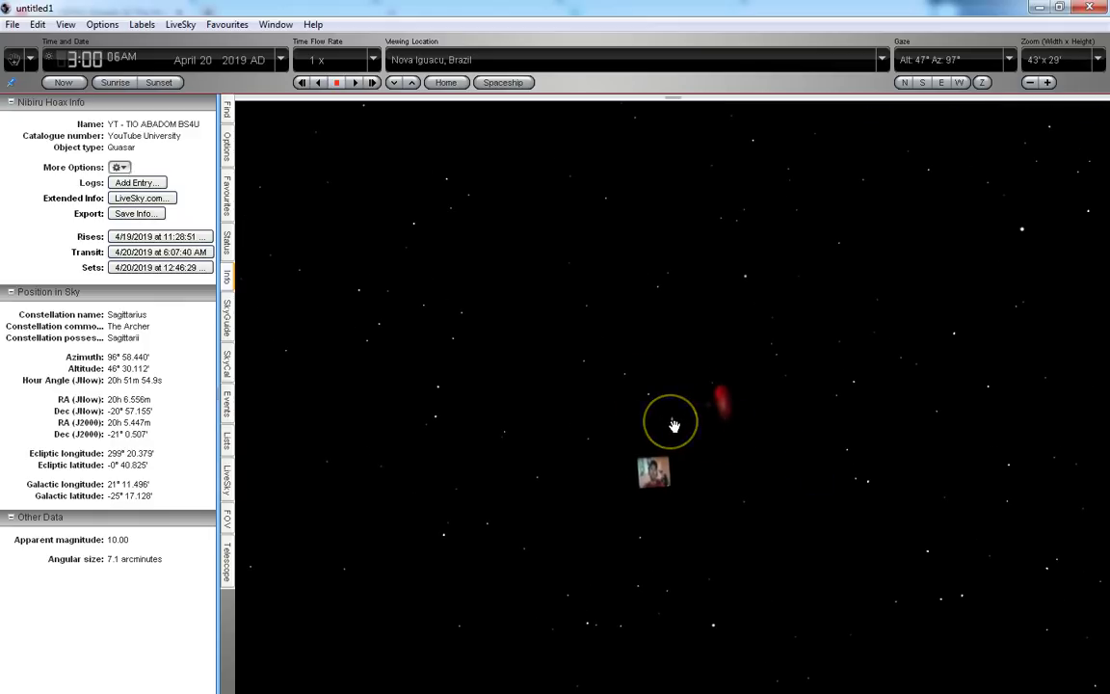
pyautogui.scroll(-2, 674, 425)
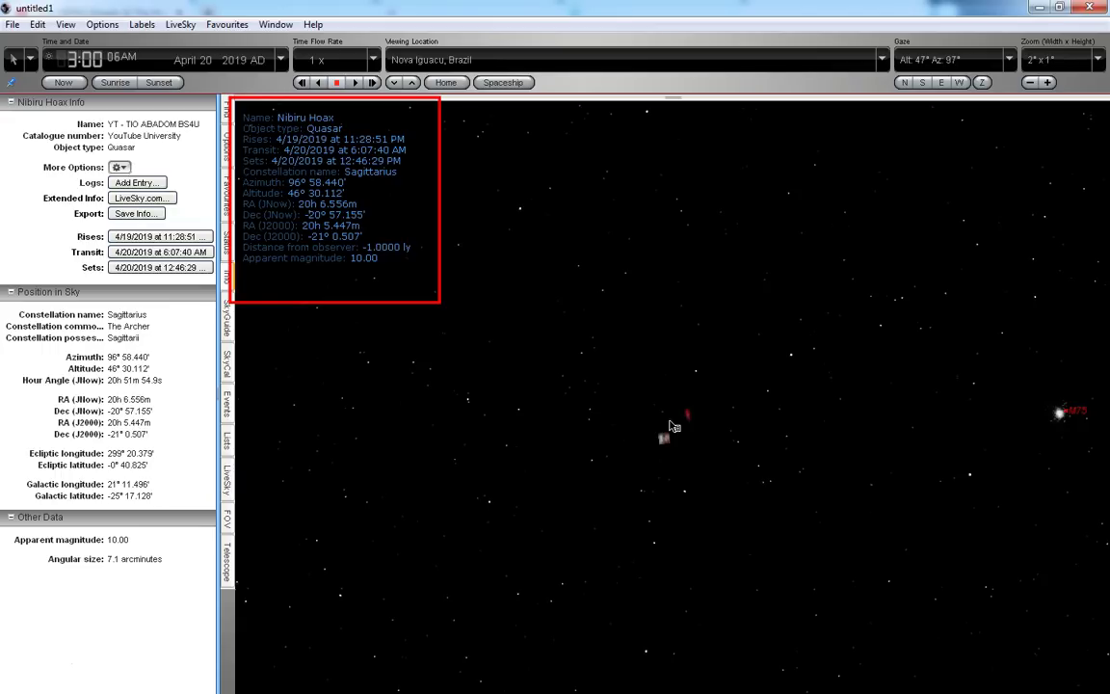
# Show the Nibiru Hoax object's info and widen the info area enough to read the full catalogue entry.
pyautogui.rightClick(675, 425)
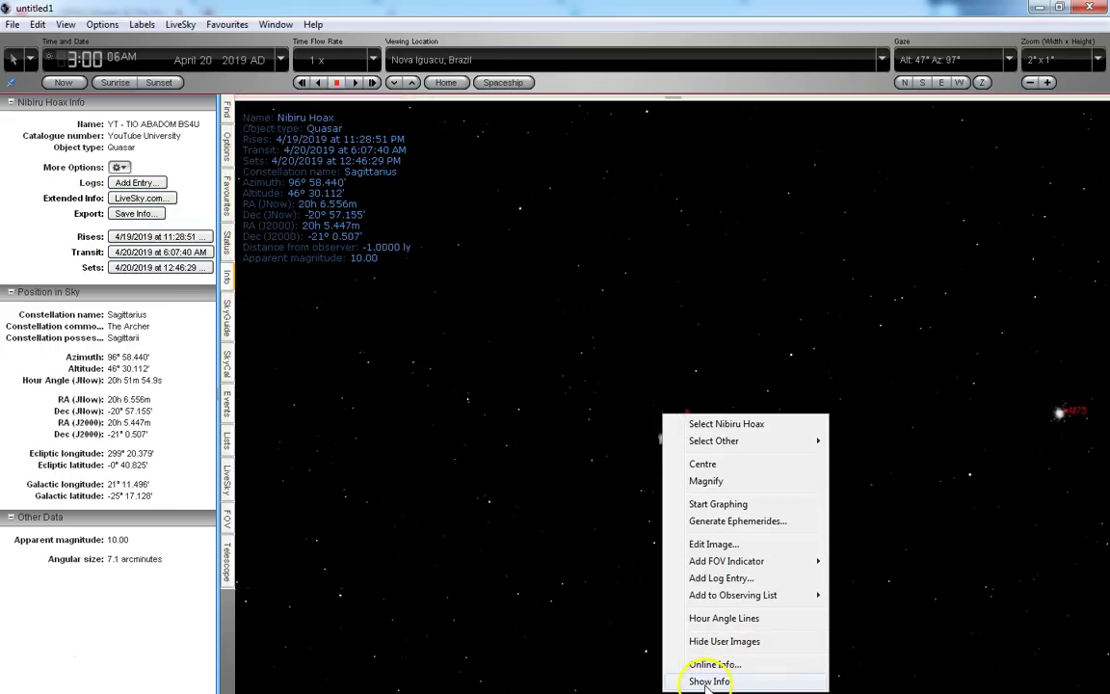
pyautogui.click(655, 611)
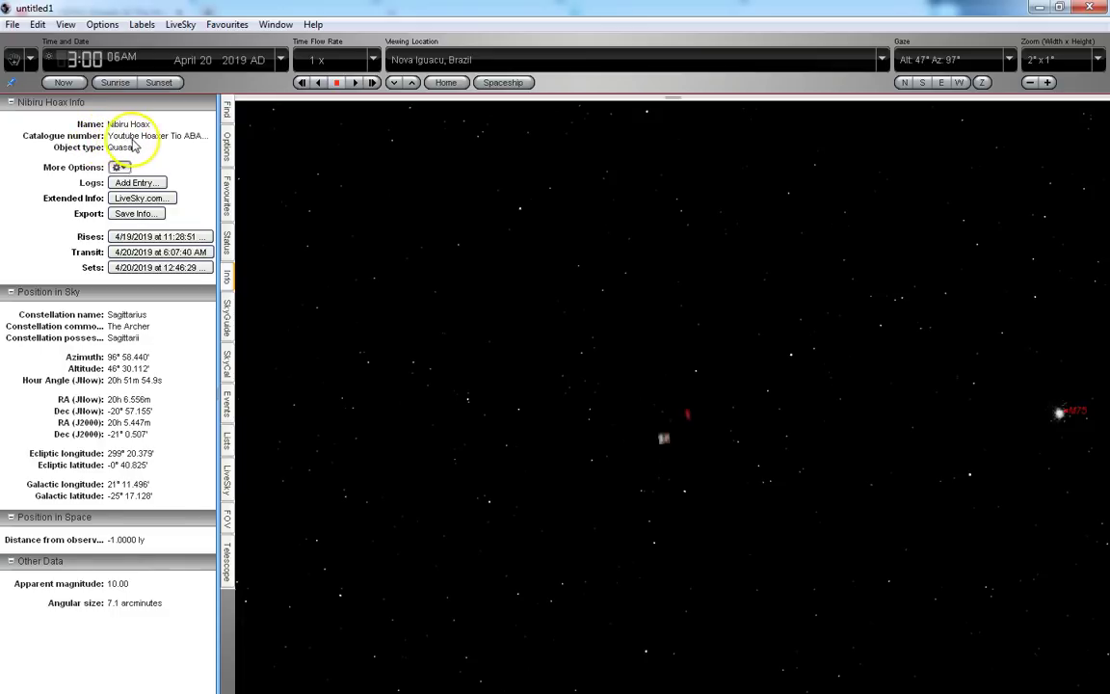
pyautogui.moveTo(221, 150); pyautogui.dragTo(258, 157)
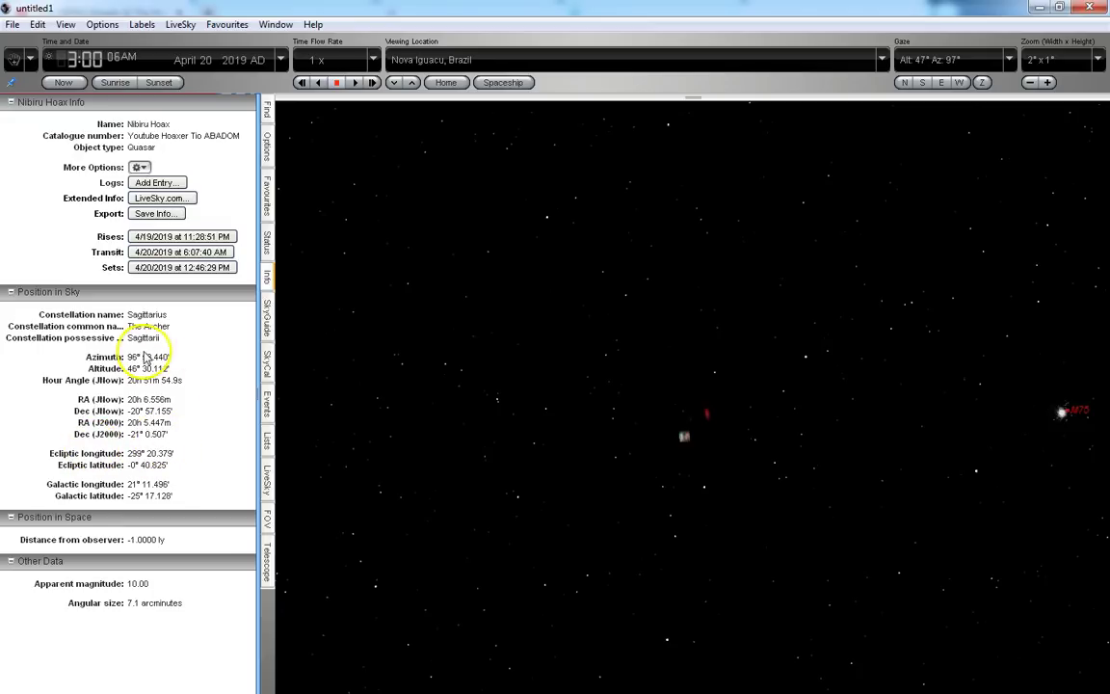
# Review the Nibiru Hoax image's details in the image editor, save the image and inspect its portrait up close in the sky.
pyautogui.rightClick(686, 435)
pyautogui.click(721, 270)
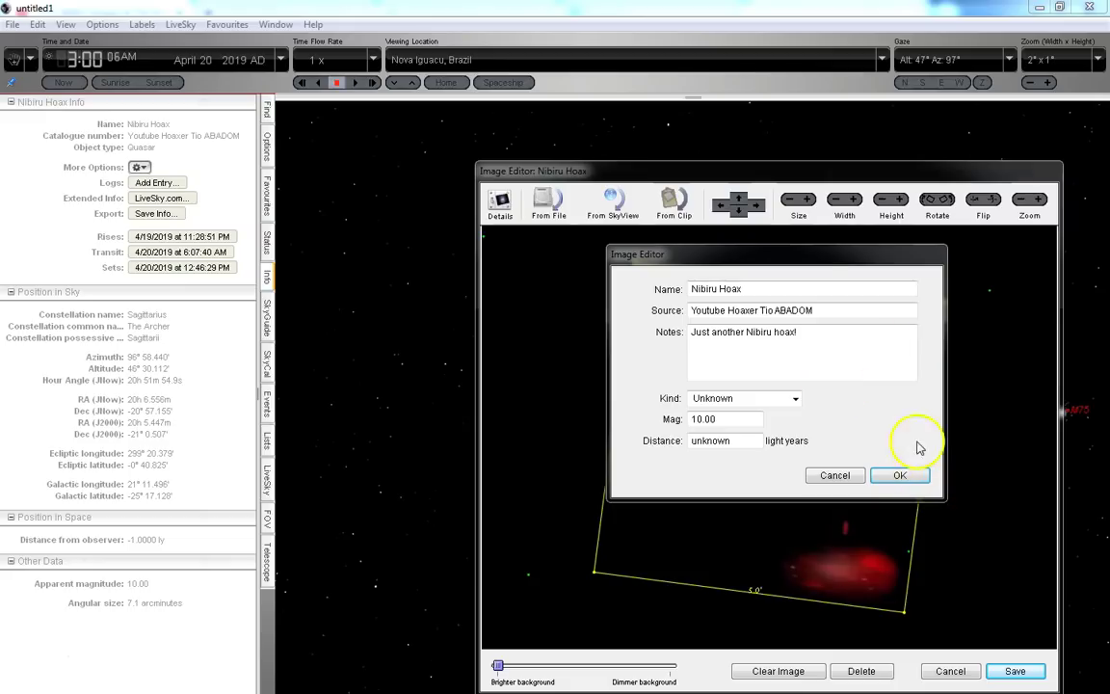
pyautogui.moveTo(814, 254); pyautogui.dragTo(881, 437)
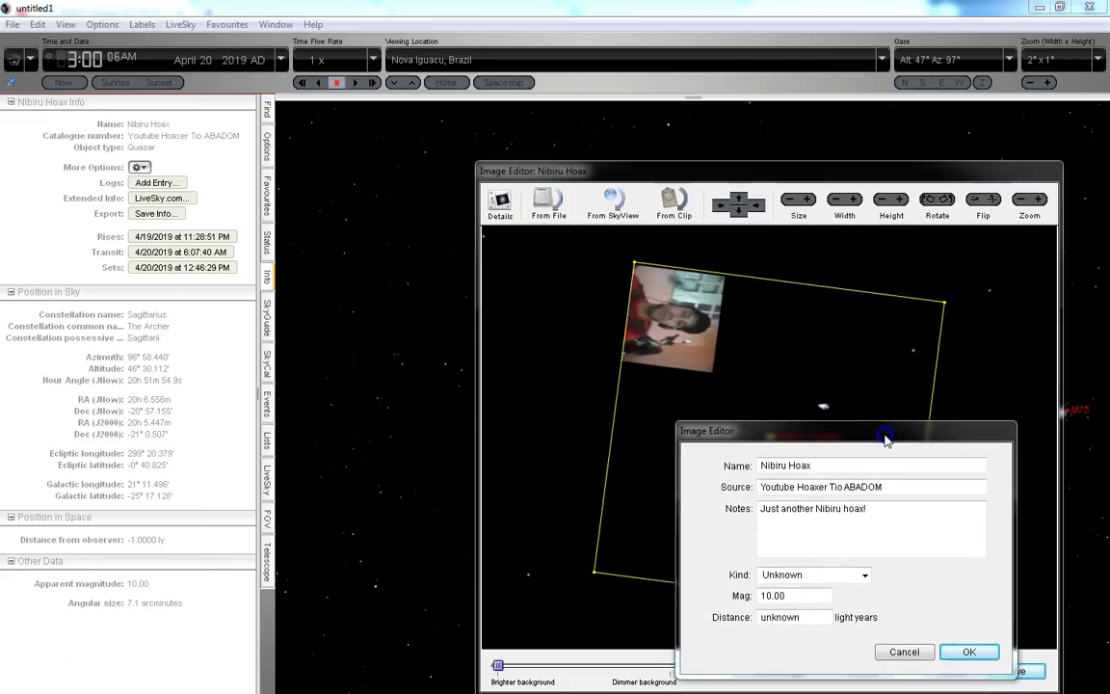
pyautogui.click(950, 654)
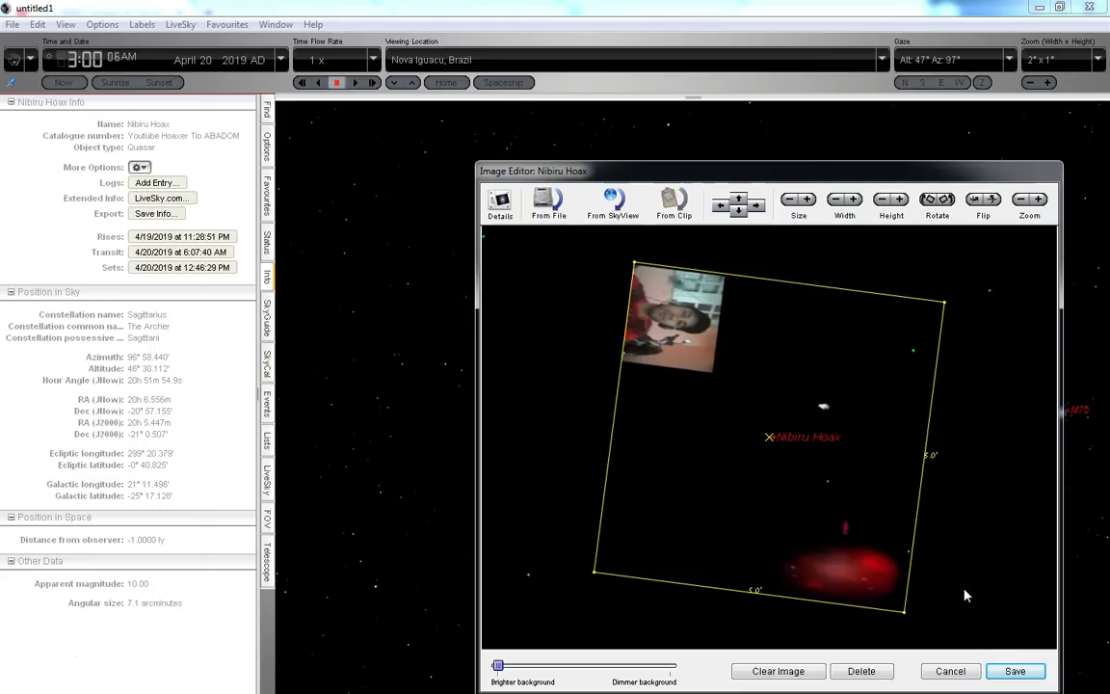
pyautogui.click(1011, 671)
pyautogui.scroll(5, 684, 433)
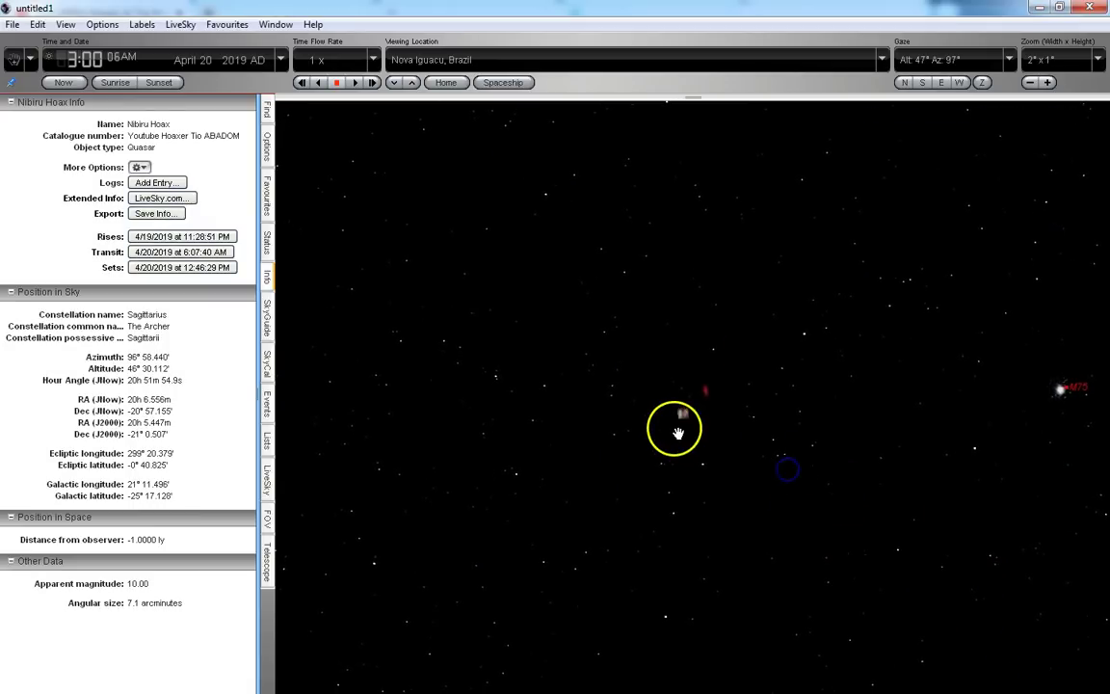
pyautogui.scroll(4, 703, 409)
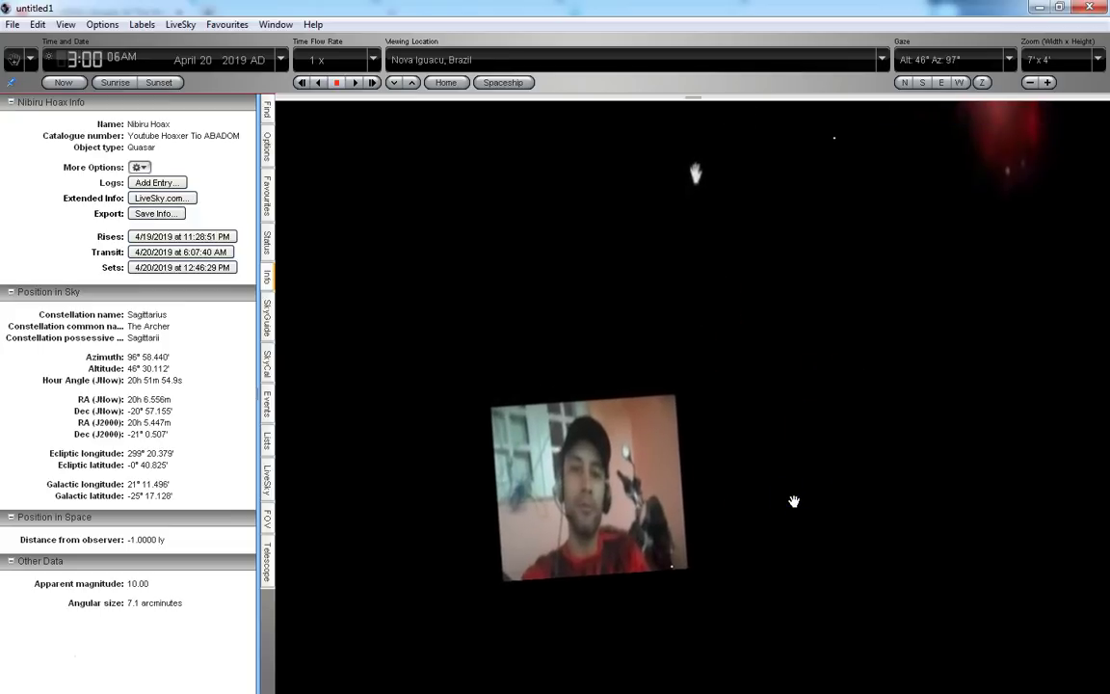
pyautogui.click(776, 503)
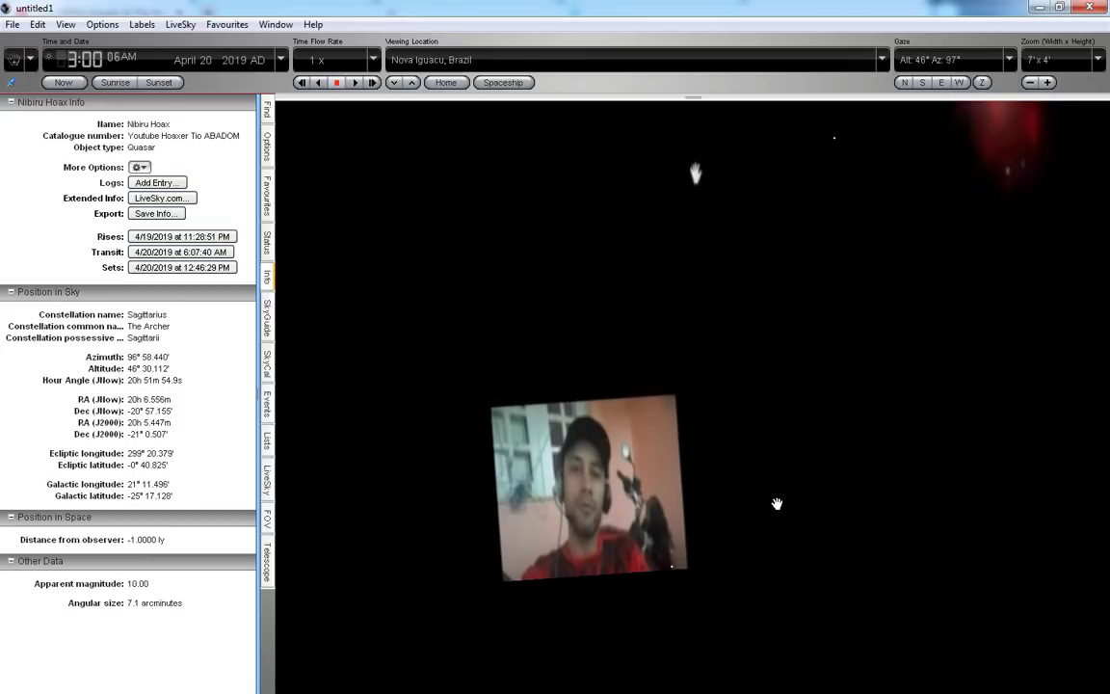